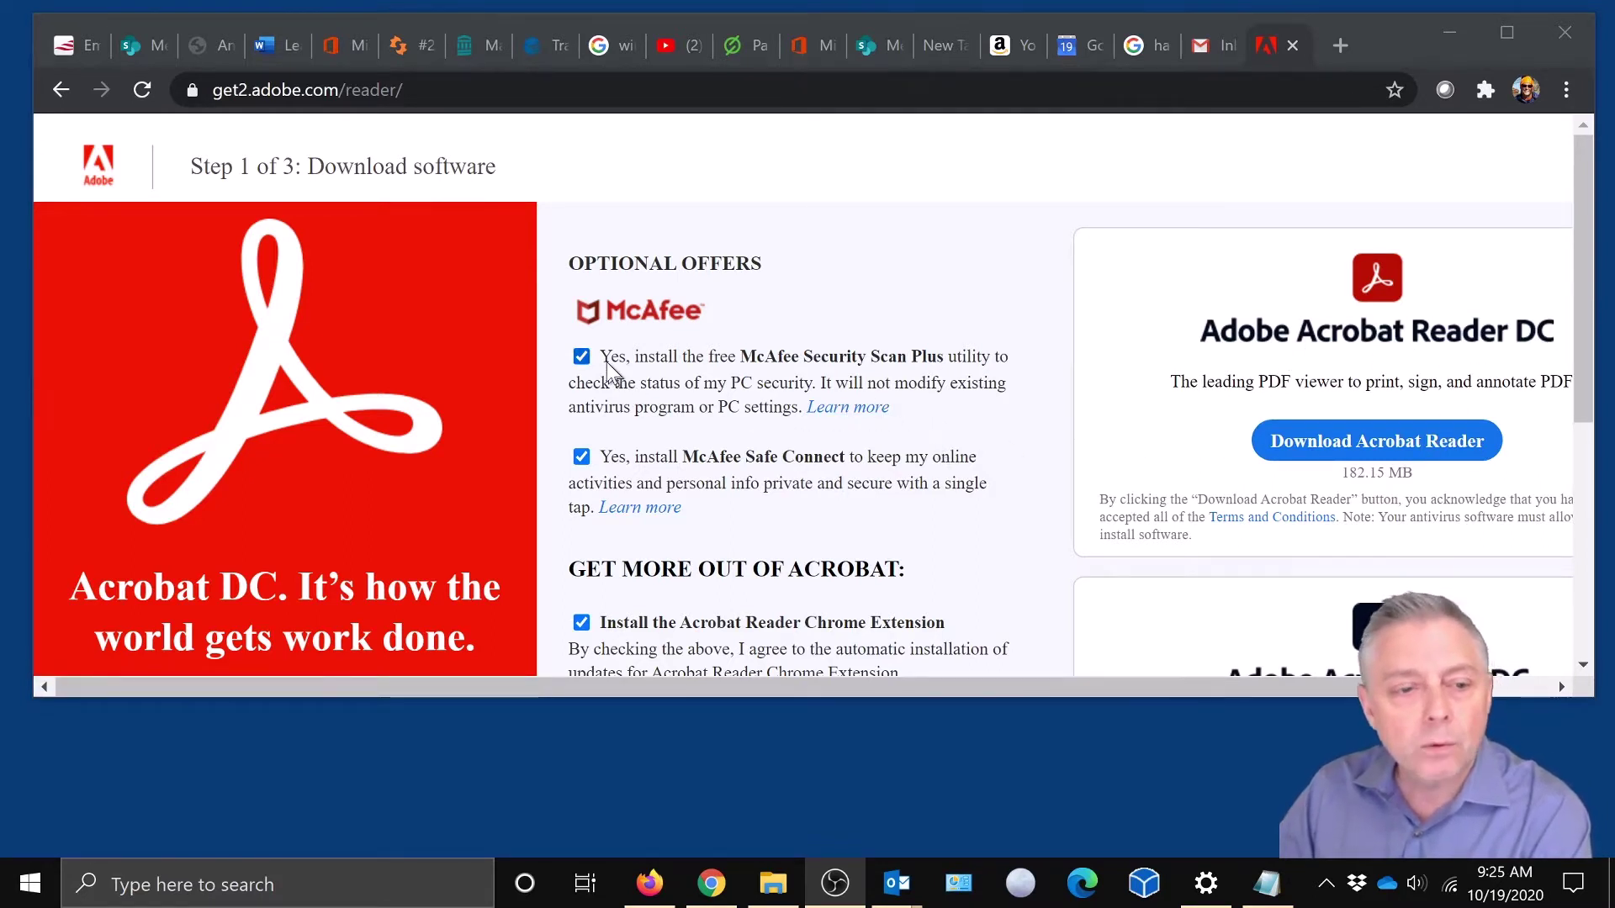
- Untick McAfee Security Scan Plus, McAfee Safe Connect and the Chrome Extension, then download Acrobat Reader DC
left_click(581, 360)
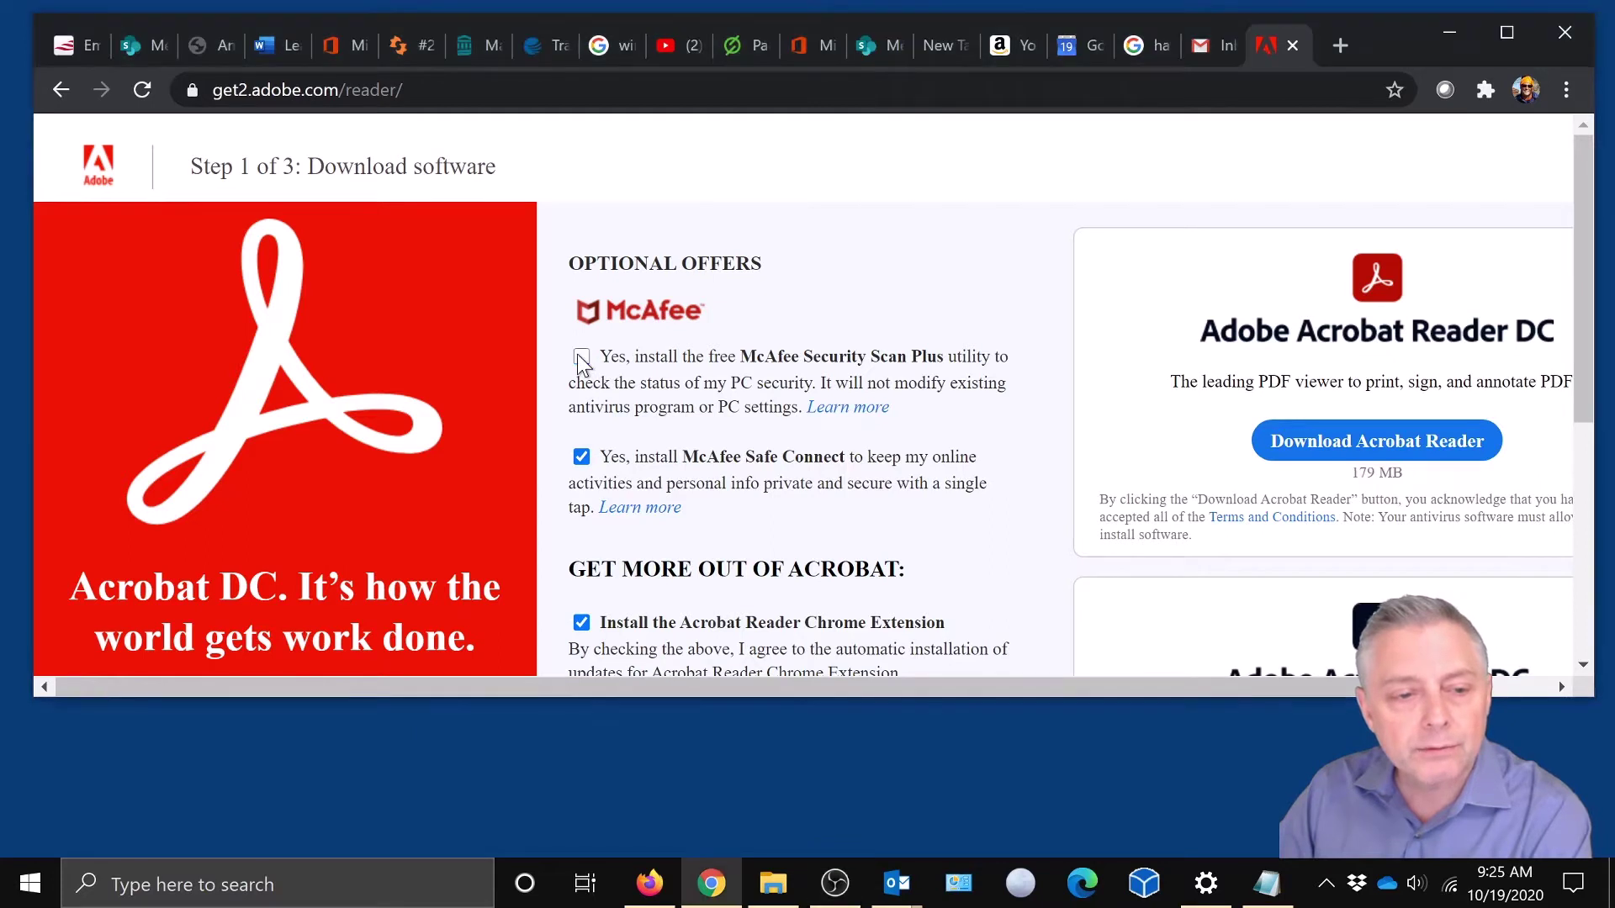
left_click(582, 458)
left_click(581, 459)
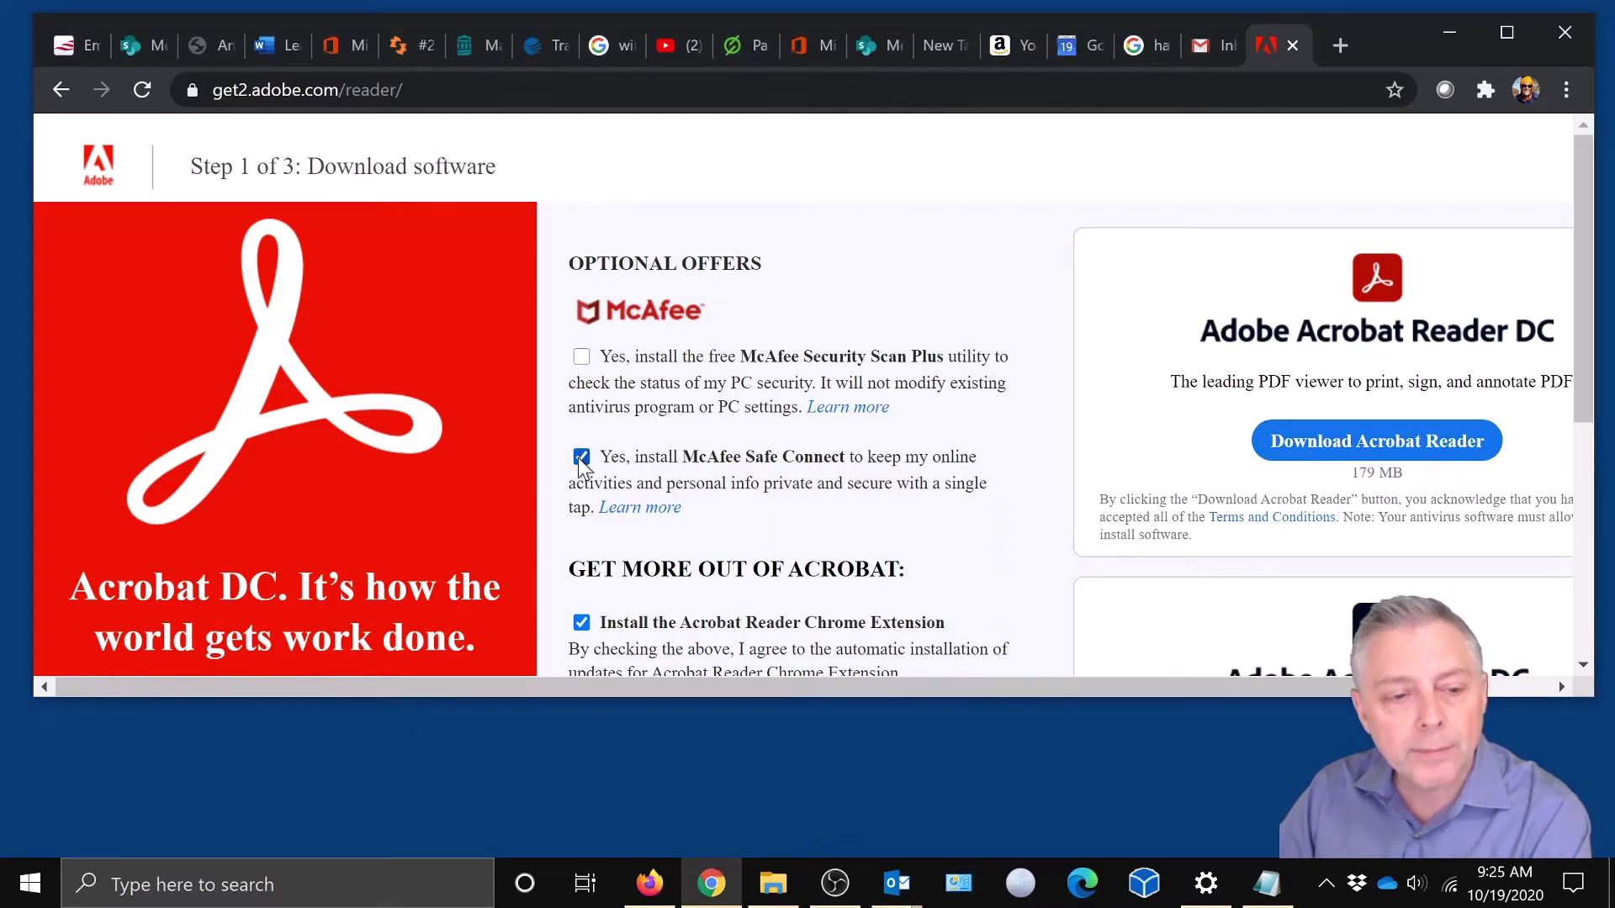
left_click(581, 458)
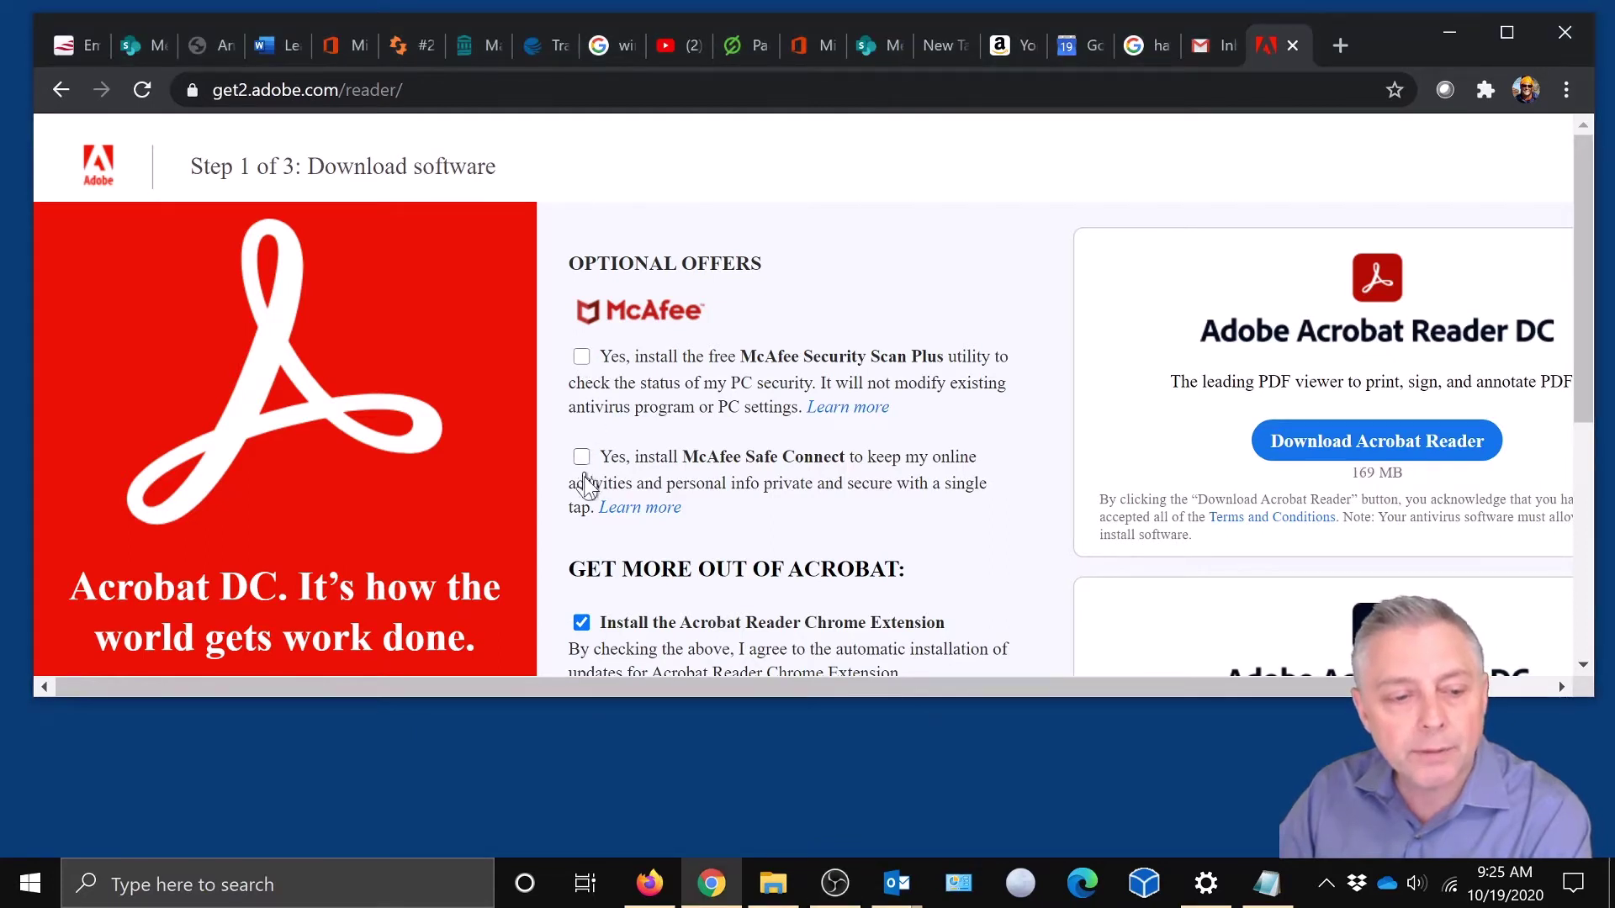
left_click(581, 623)
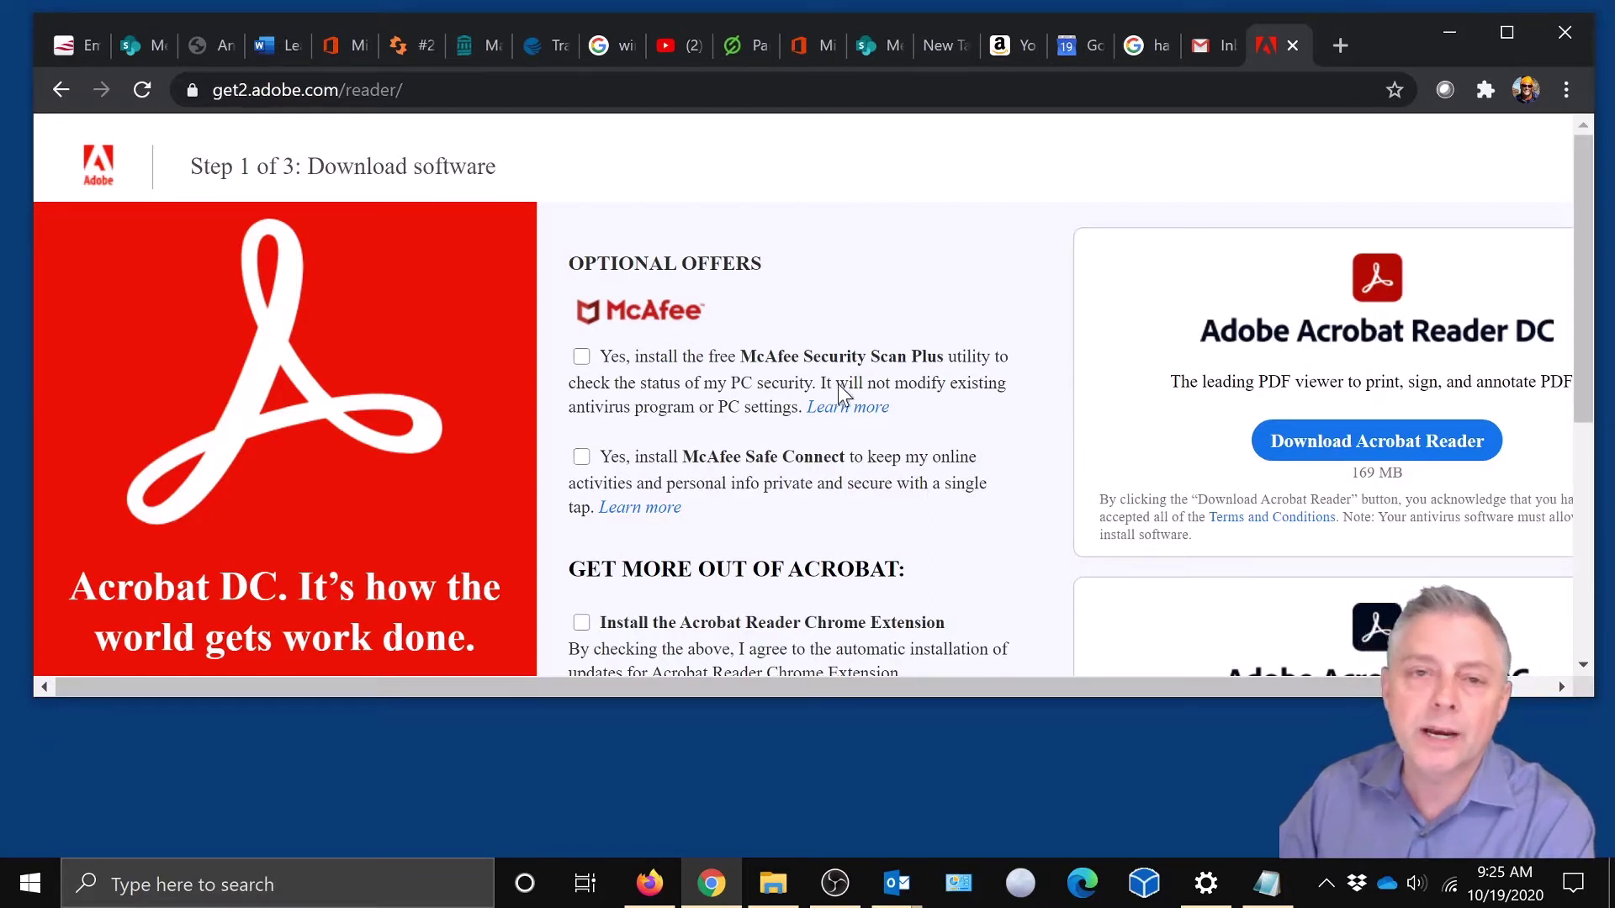
left_click(1391, 445)
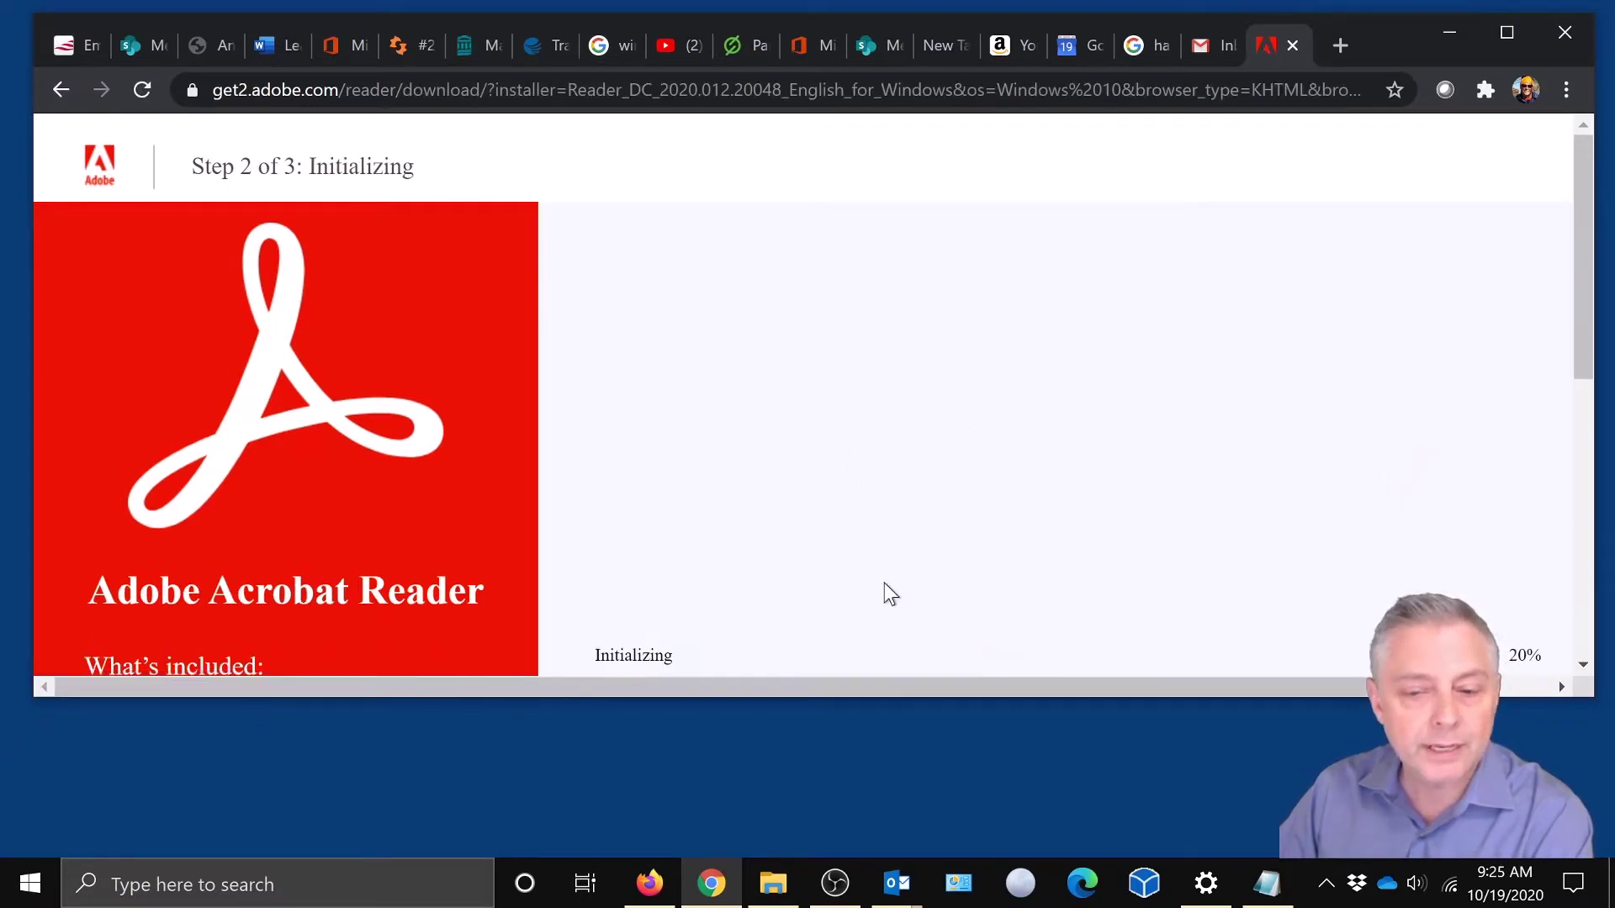
- Let the Acrobat Reader installer finish initializing and downloading, then return to the desktop
left_click_drag(1588, 259, 1594, 301)
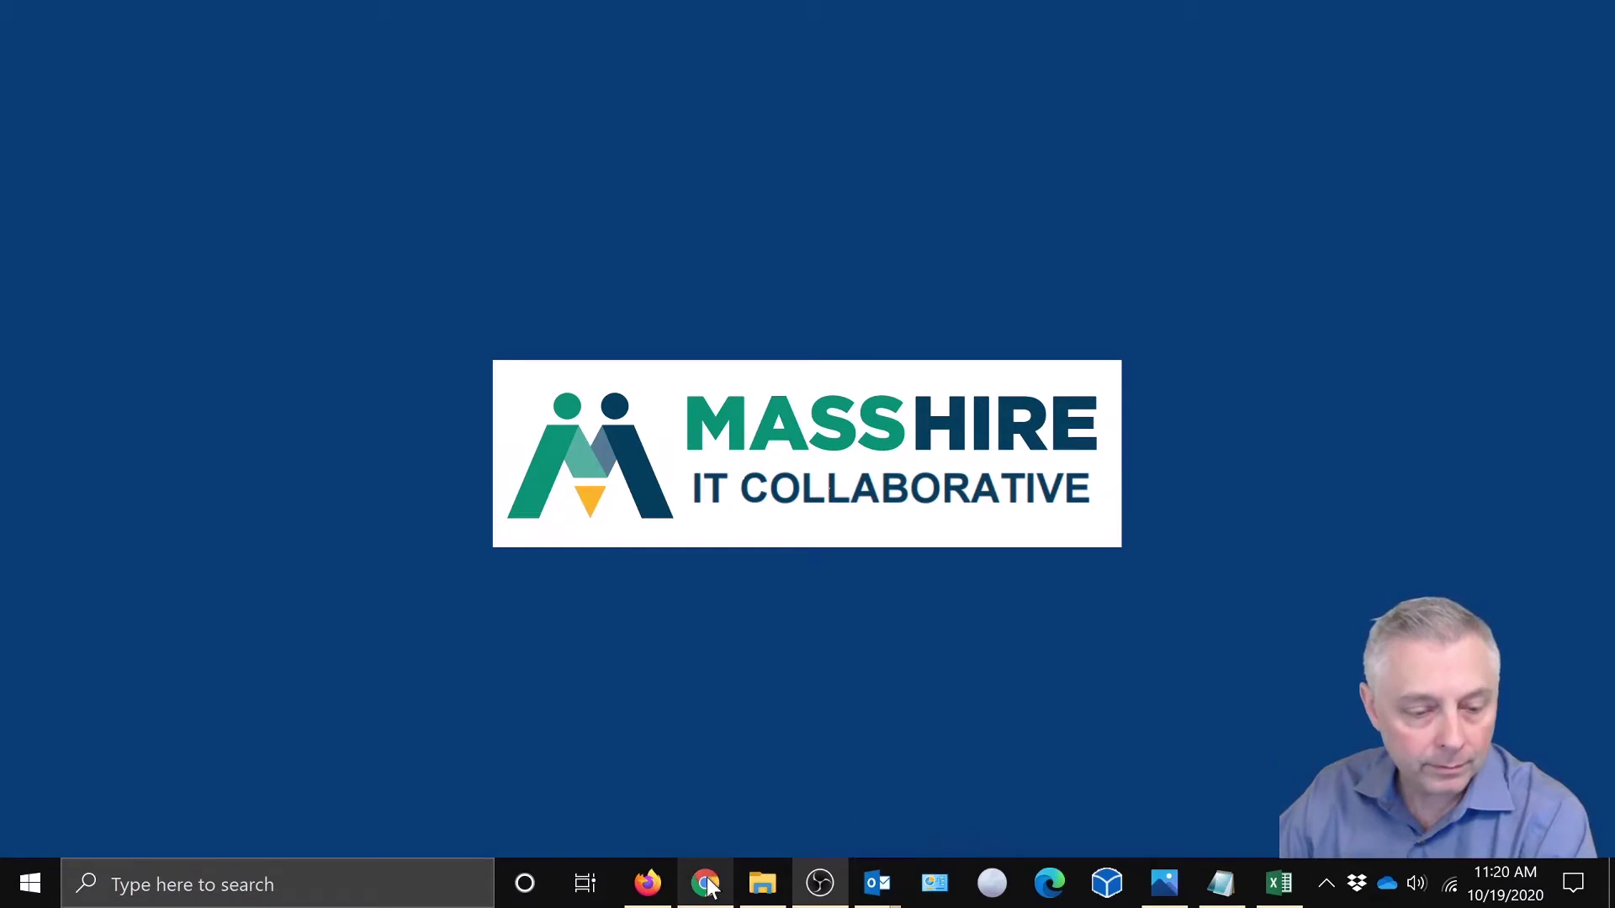
- Open the Career Center Form email in Gmail and download its RESEA CAP Form 090420 English.pdf attachment
left_click(709, 887)
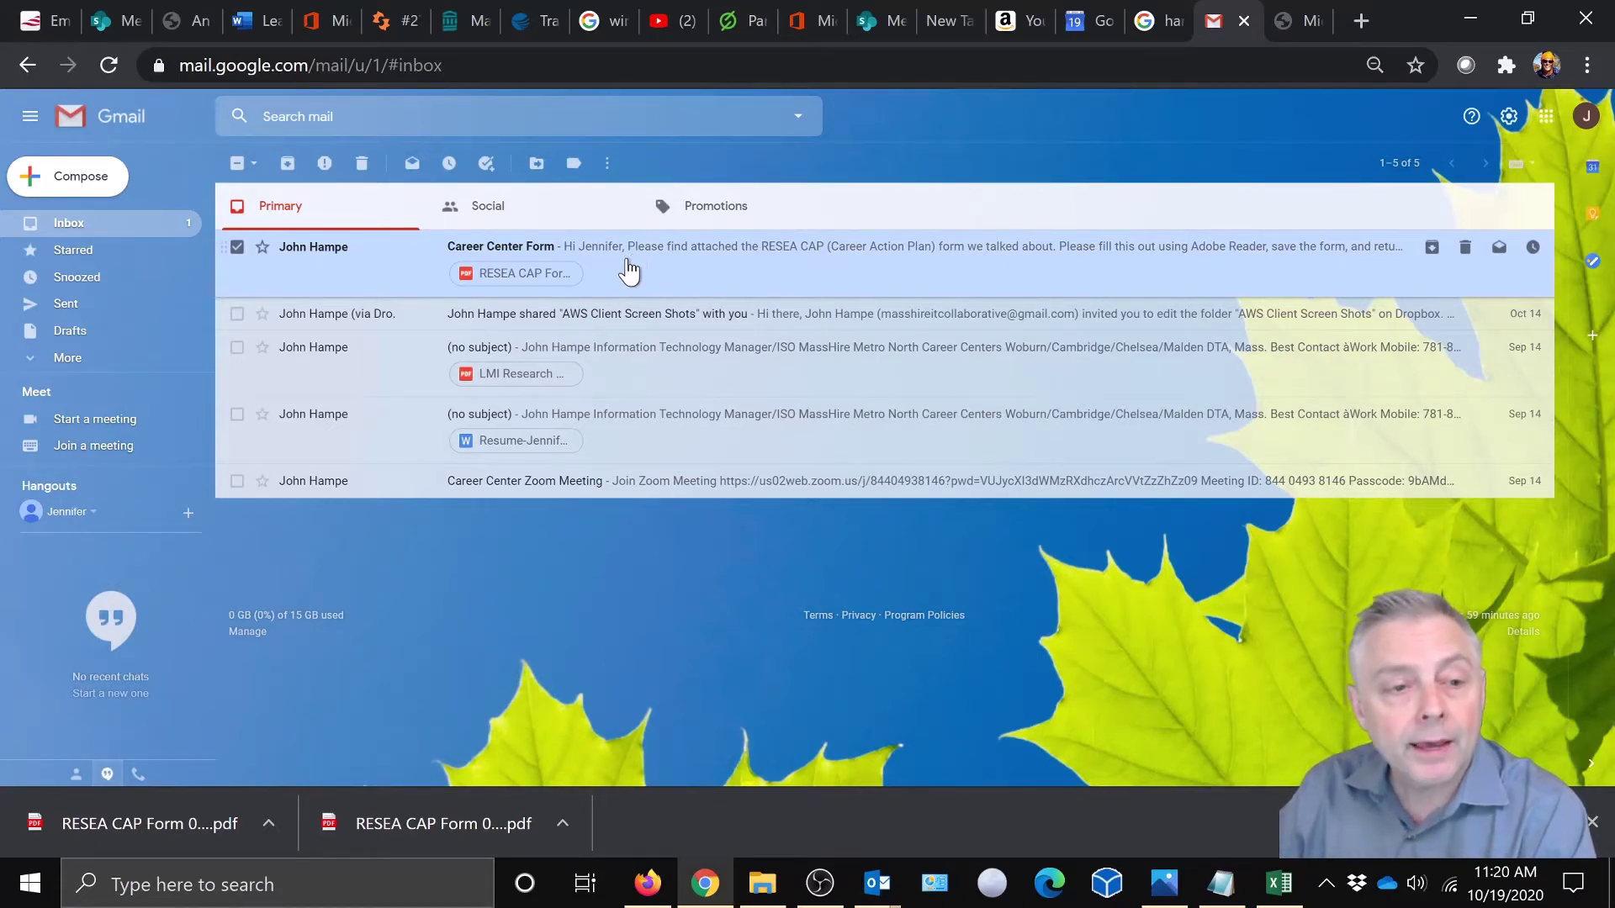
left_click(618, 270)
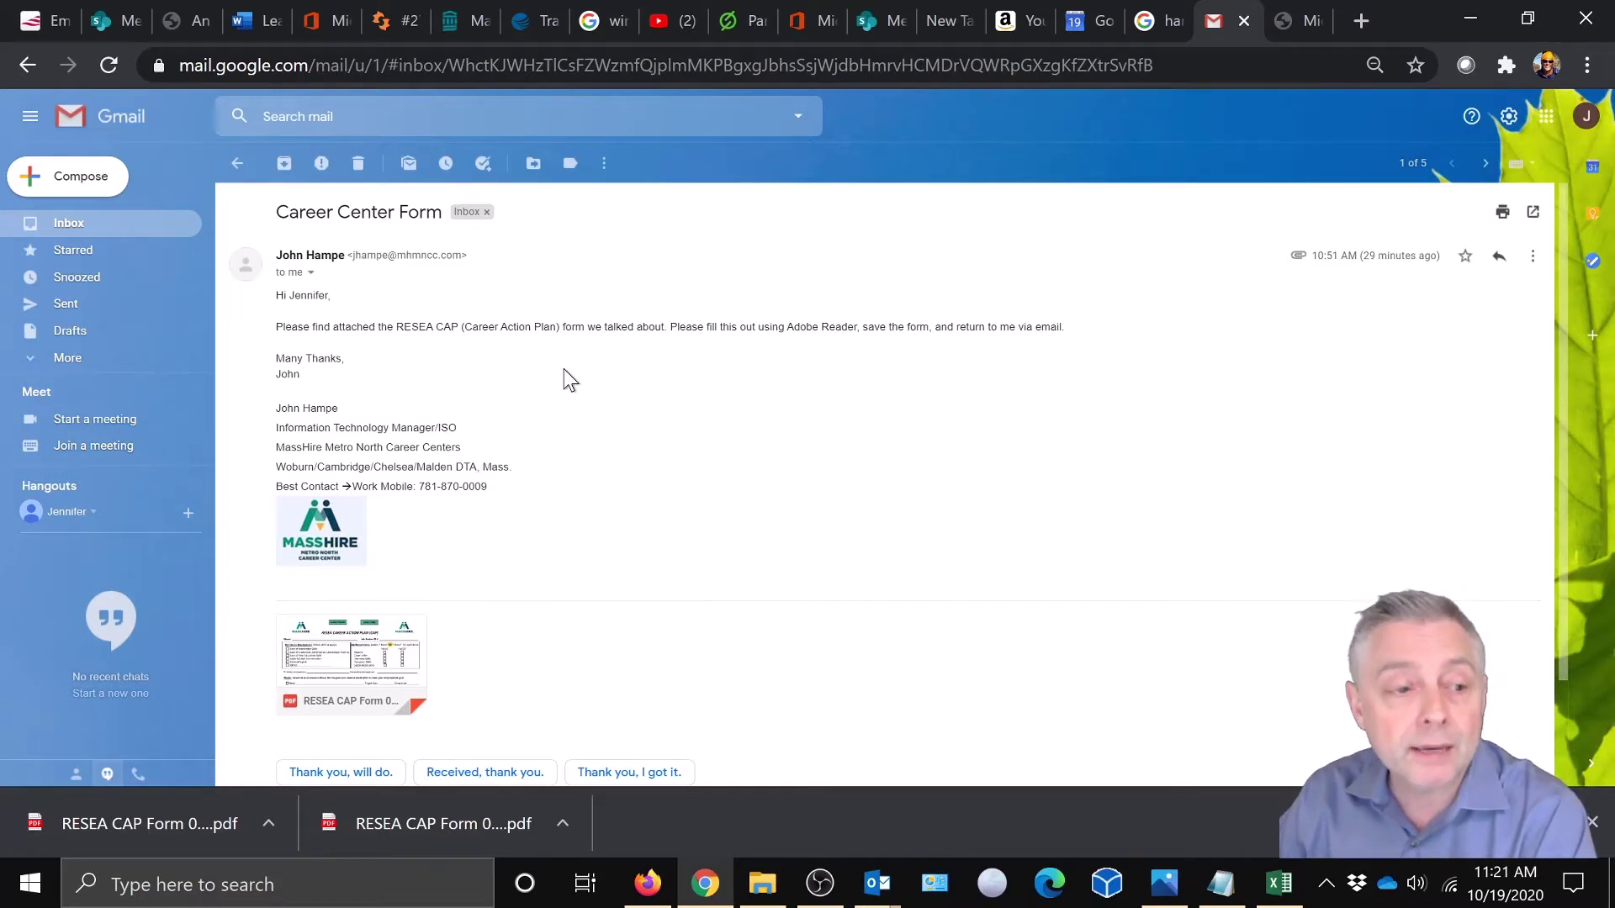
scroll(678, 533, "down", 2)
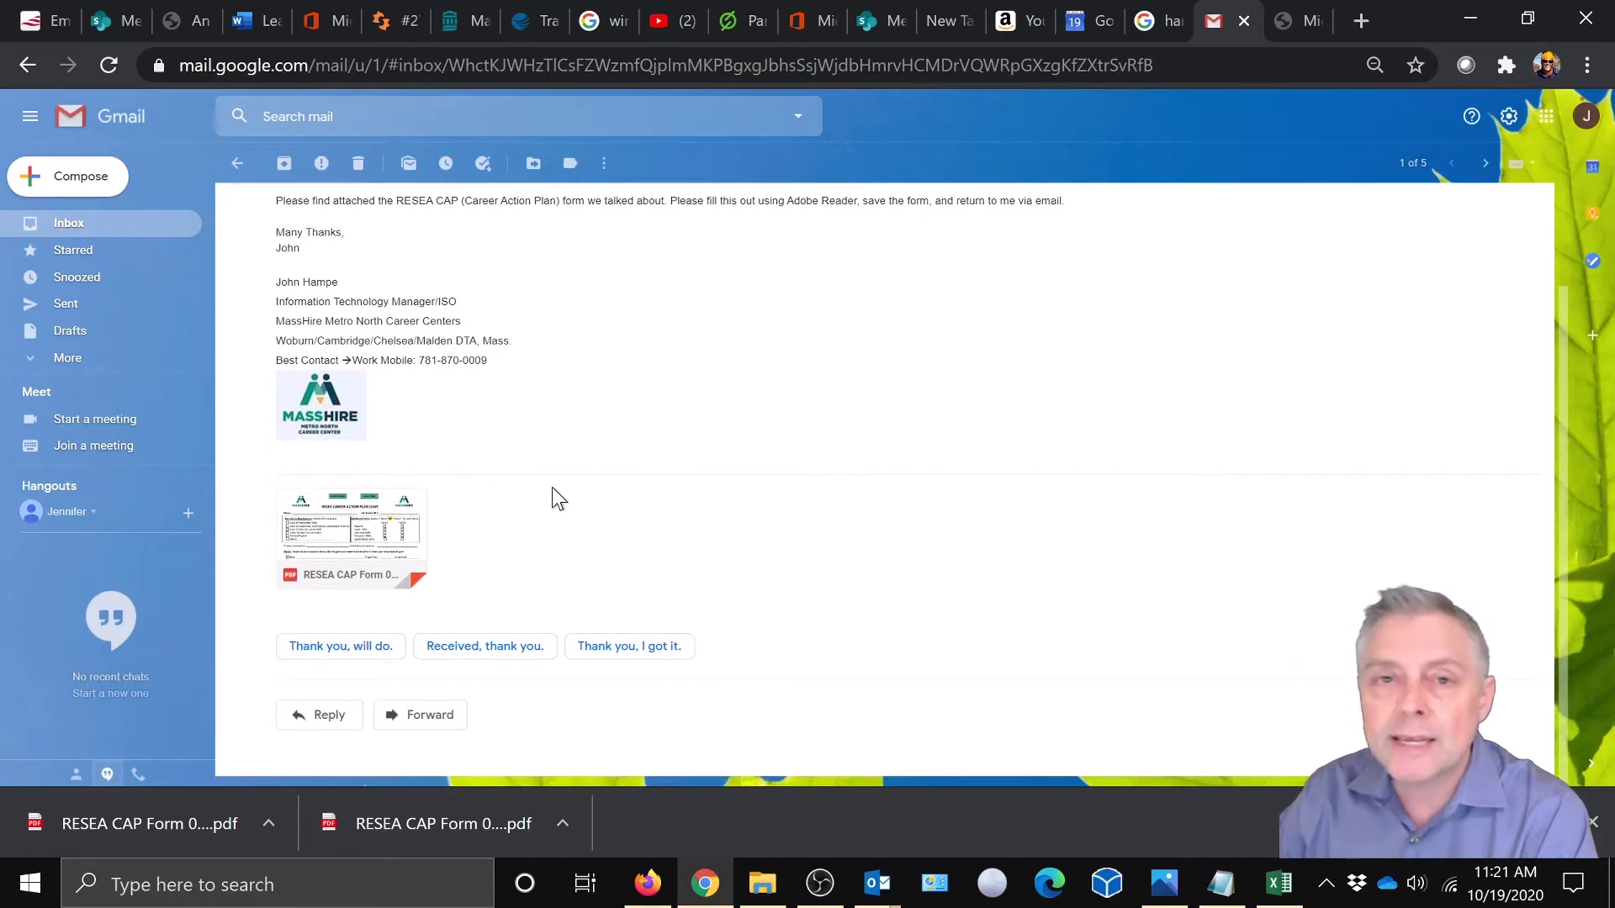
mouse_move(378, 526)
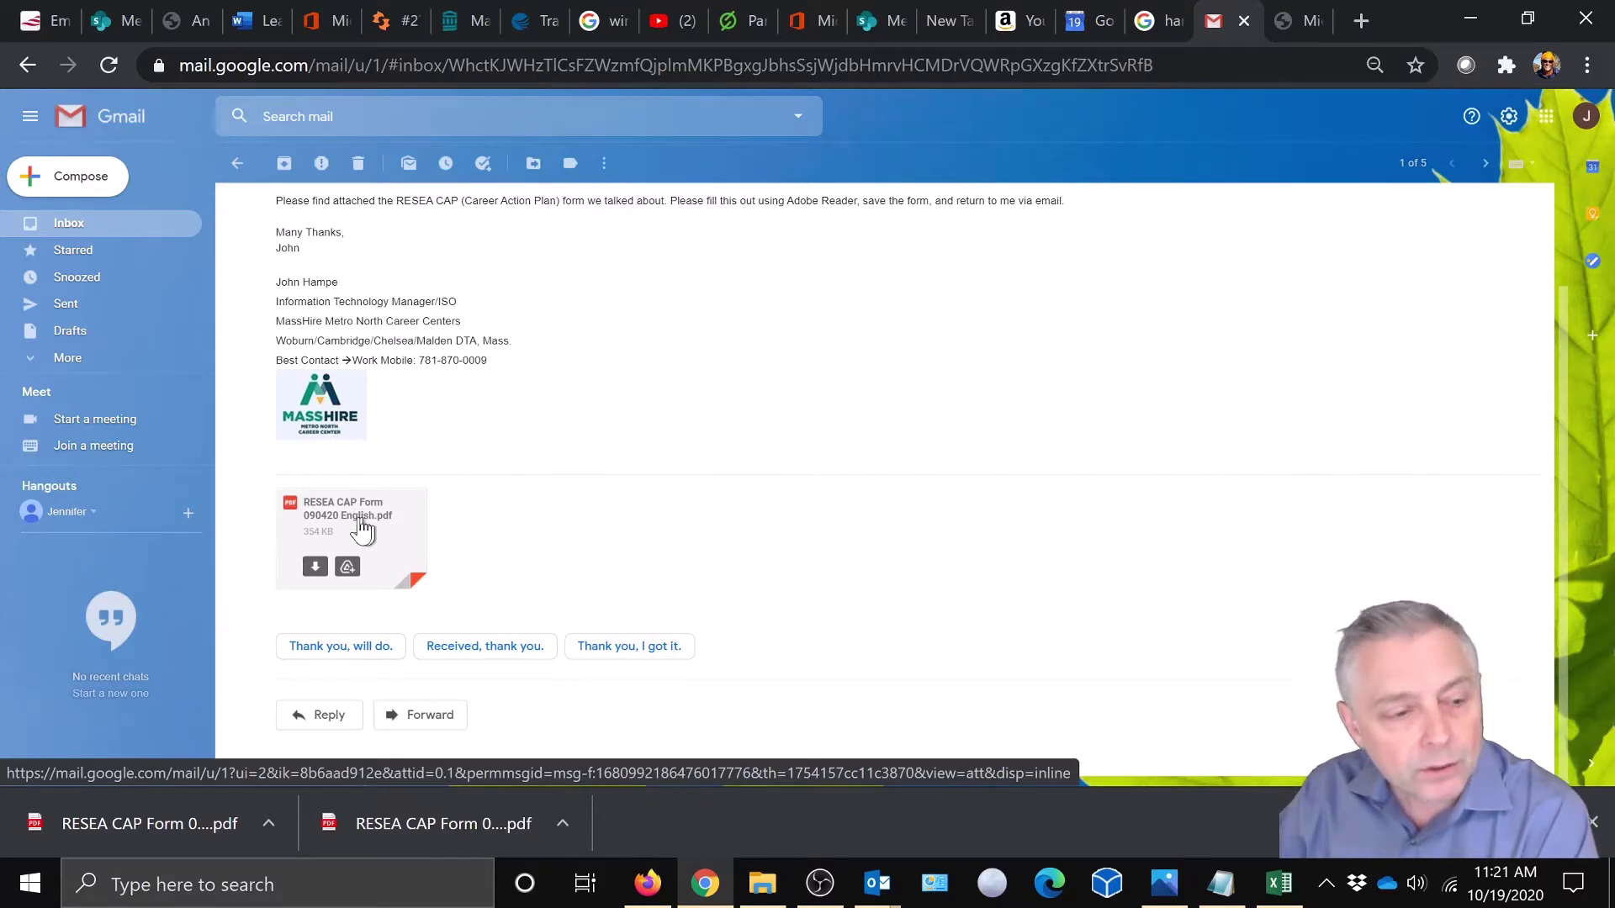
left_click(315, 569)
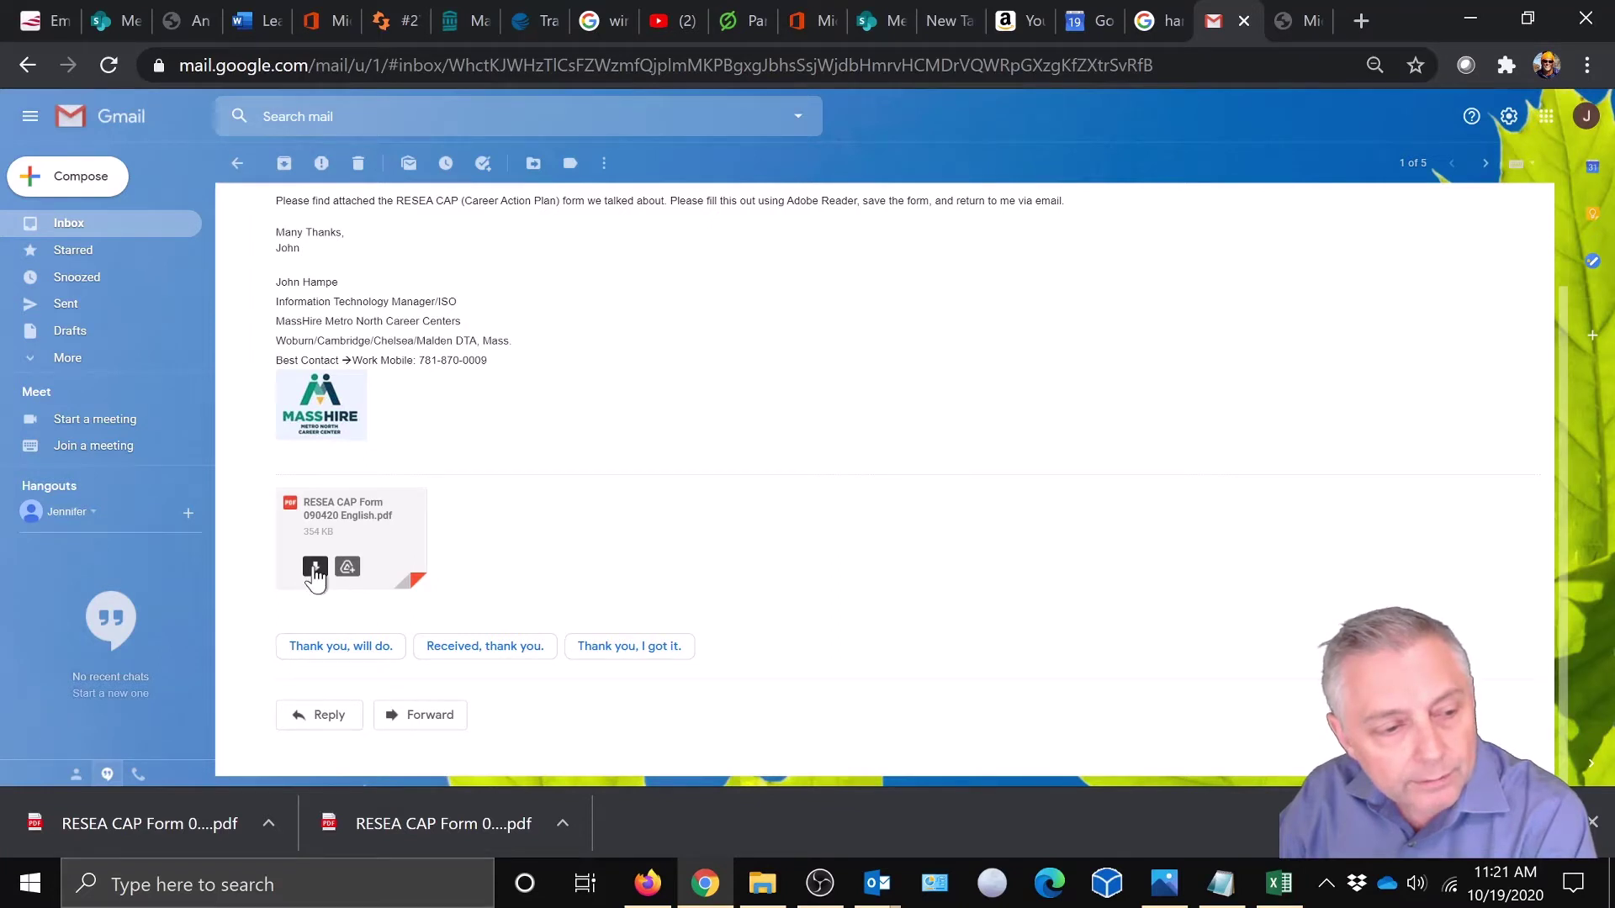
- Refresh the Downloads folder in File Explorer and select RESEA CAP Form 090420 English.pdf
left_click(763, 887)
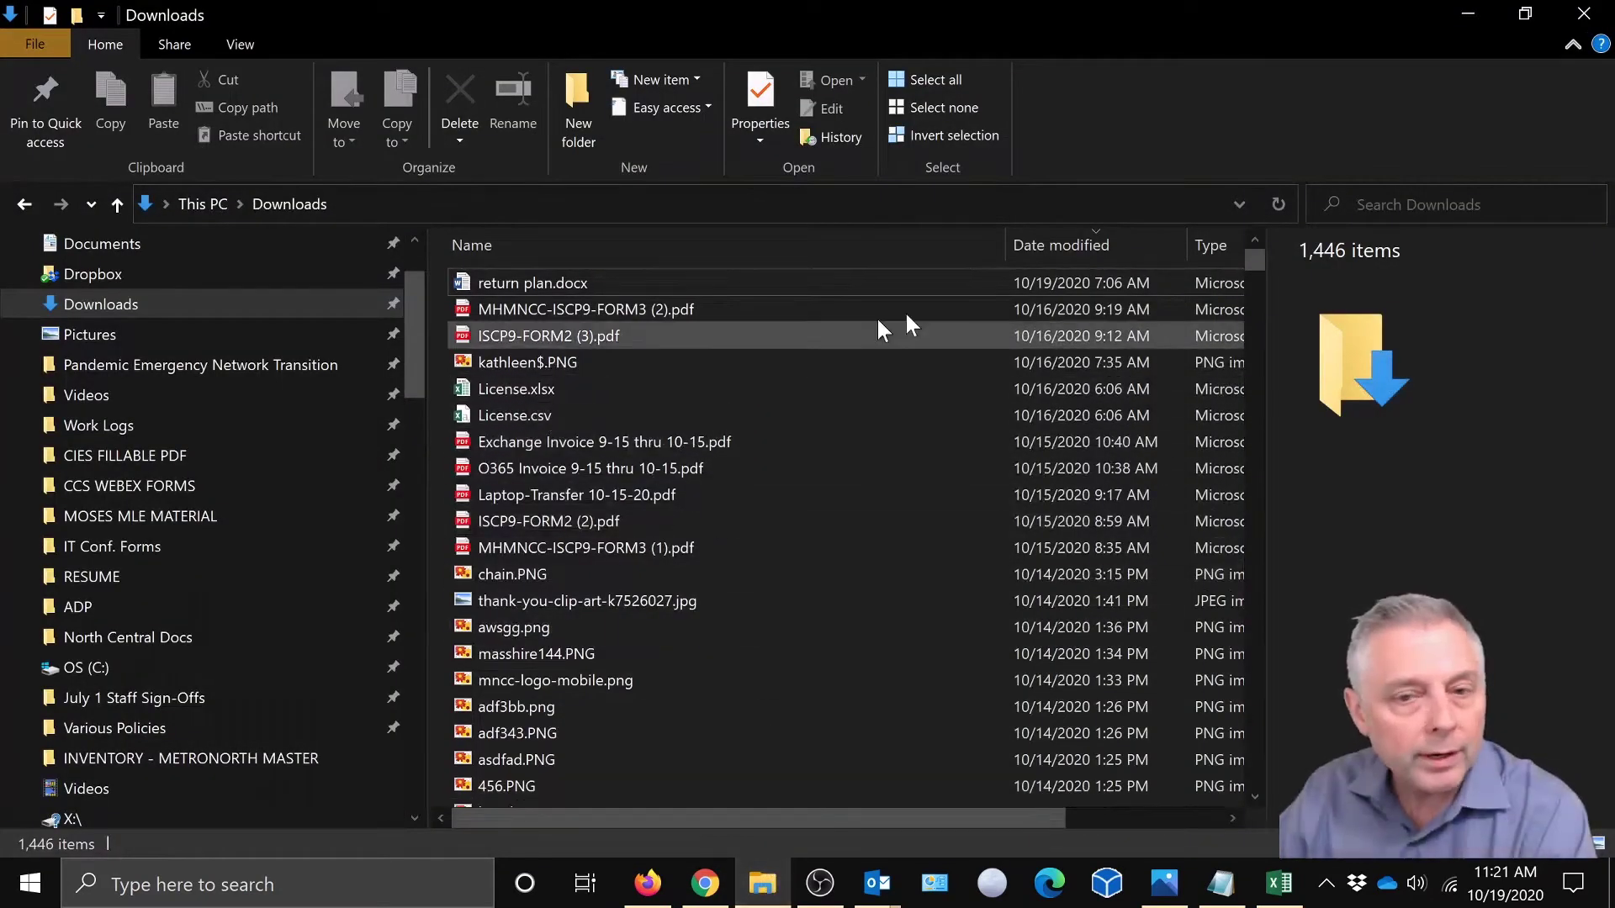
left_click(1278, 198)
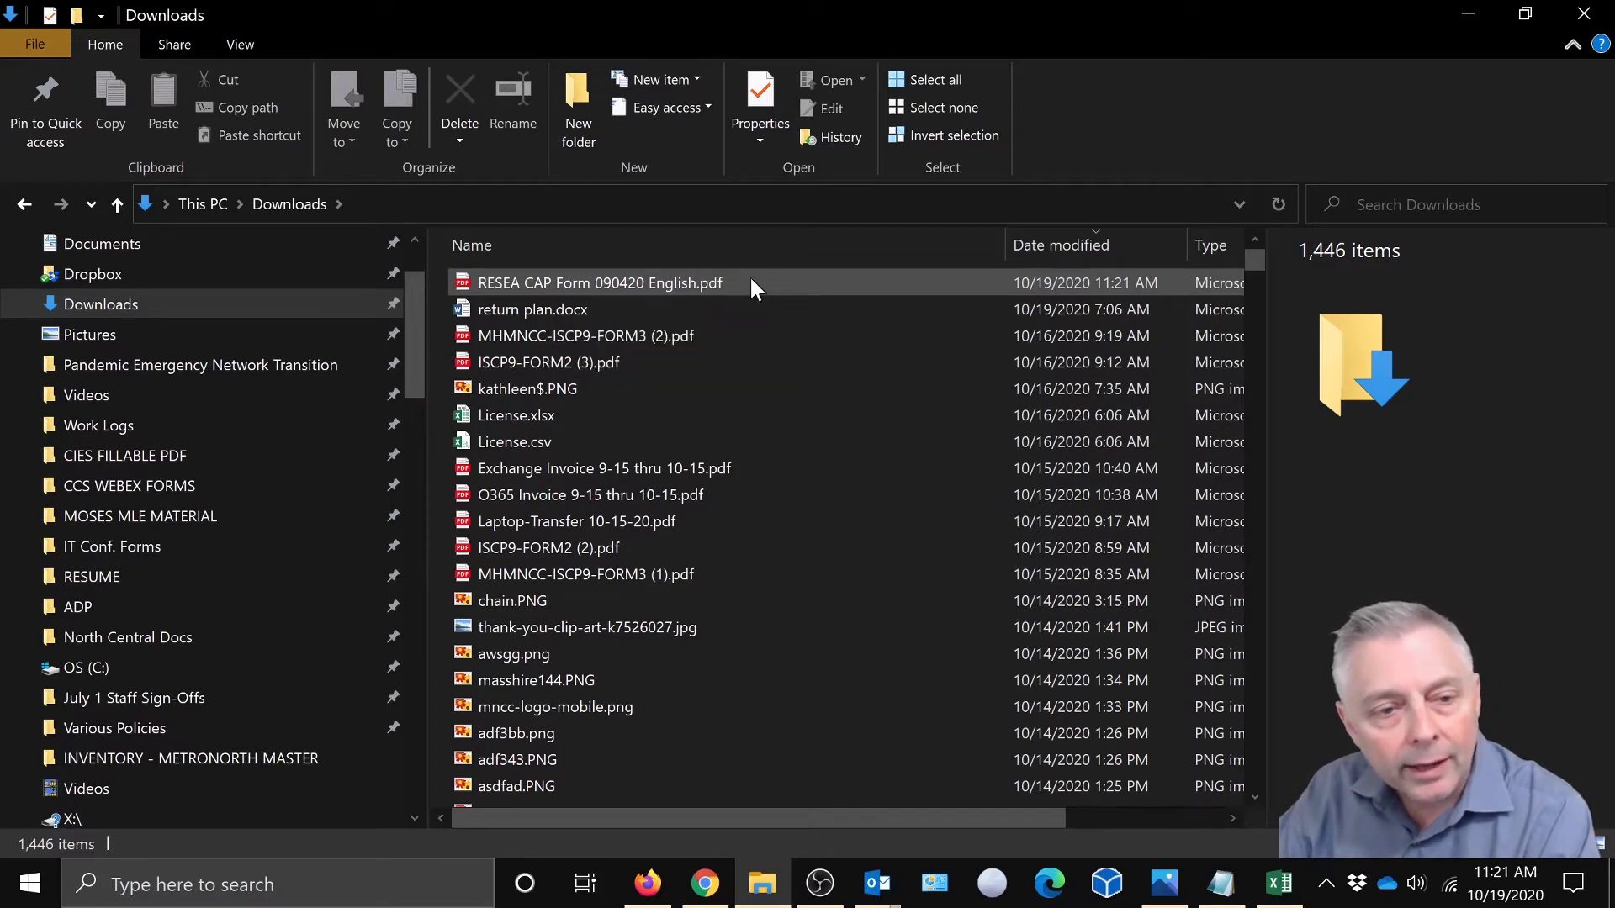
left_click(750, 277)
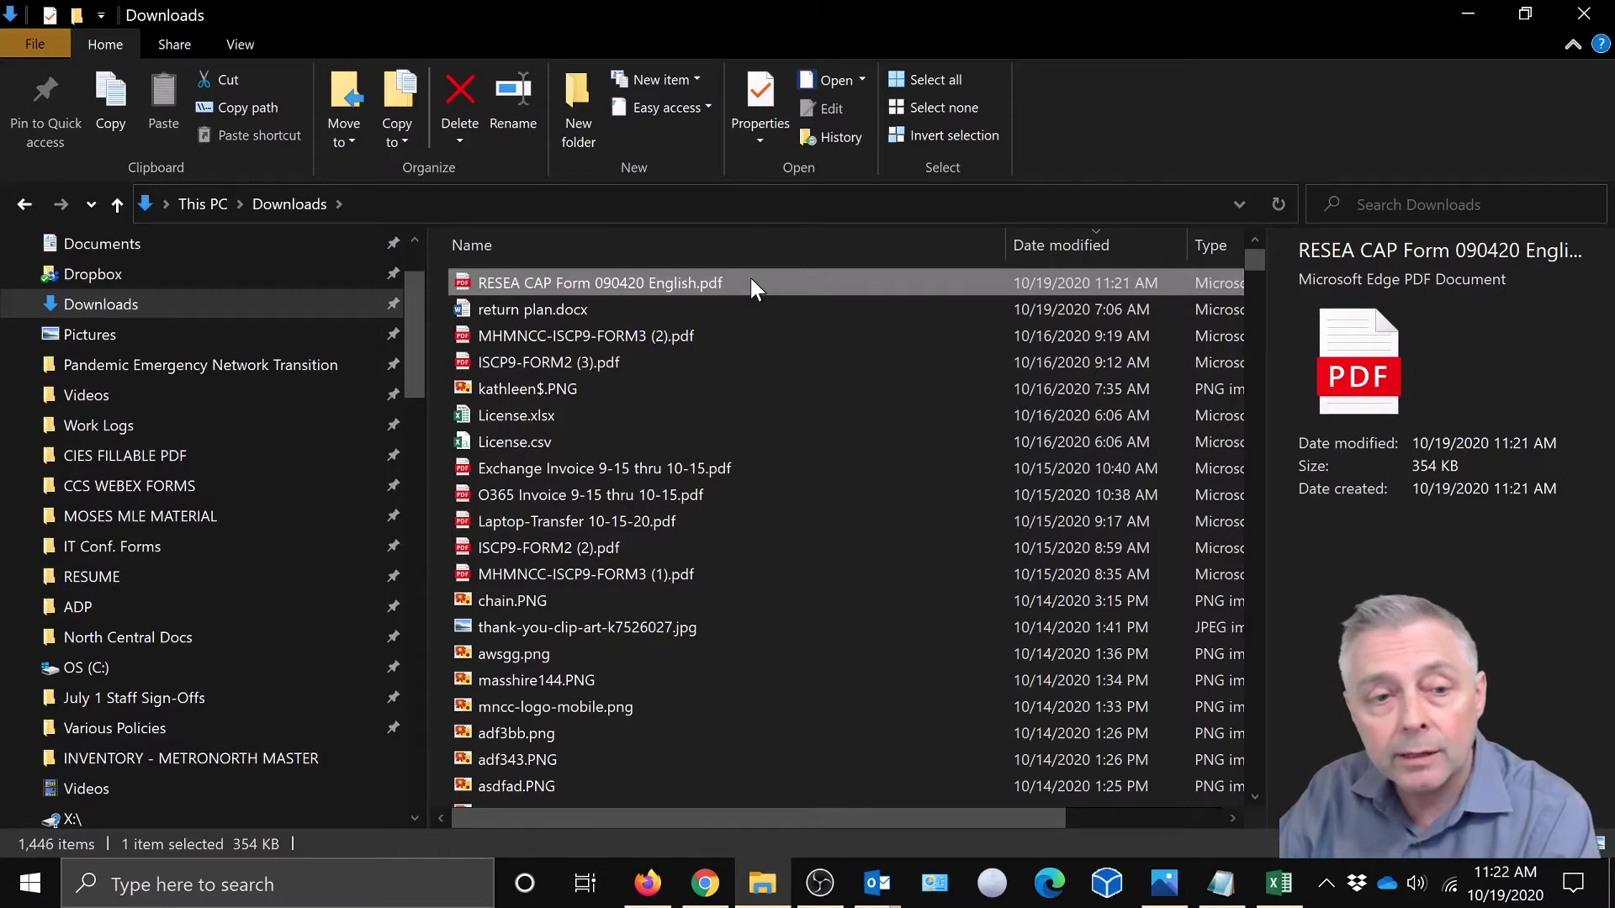
- Use Open with > Choose another app on the RESEA CAP Form PDF
right_click(751, 283)
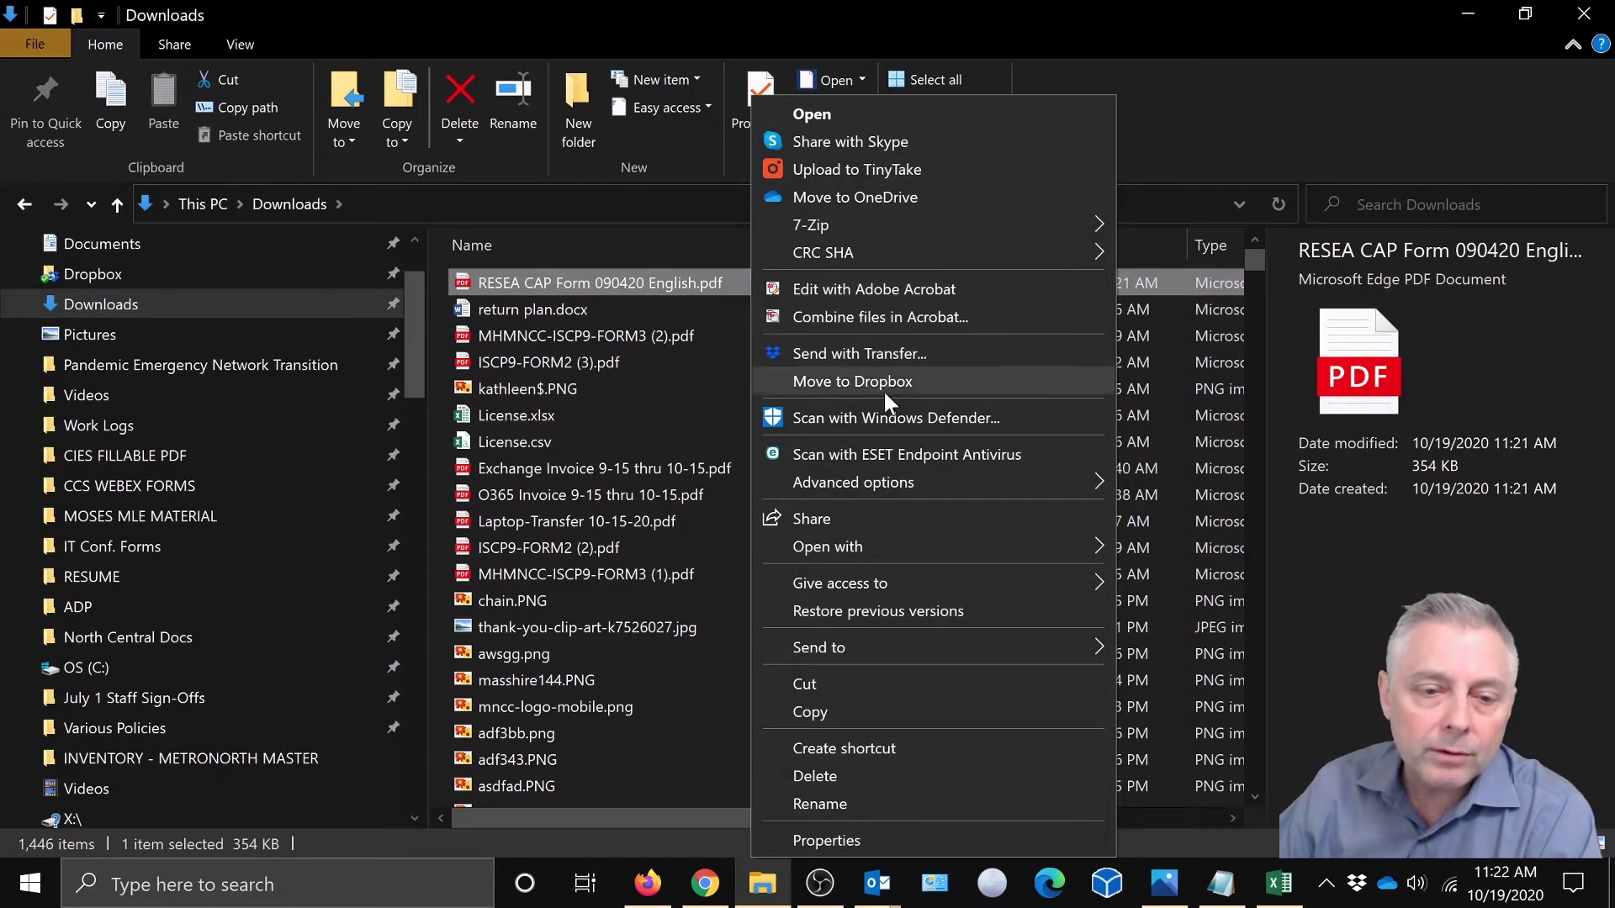
mouse_move(915, 542)
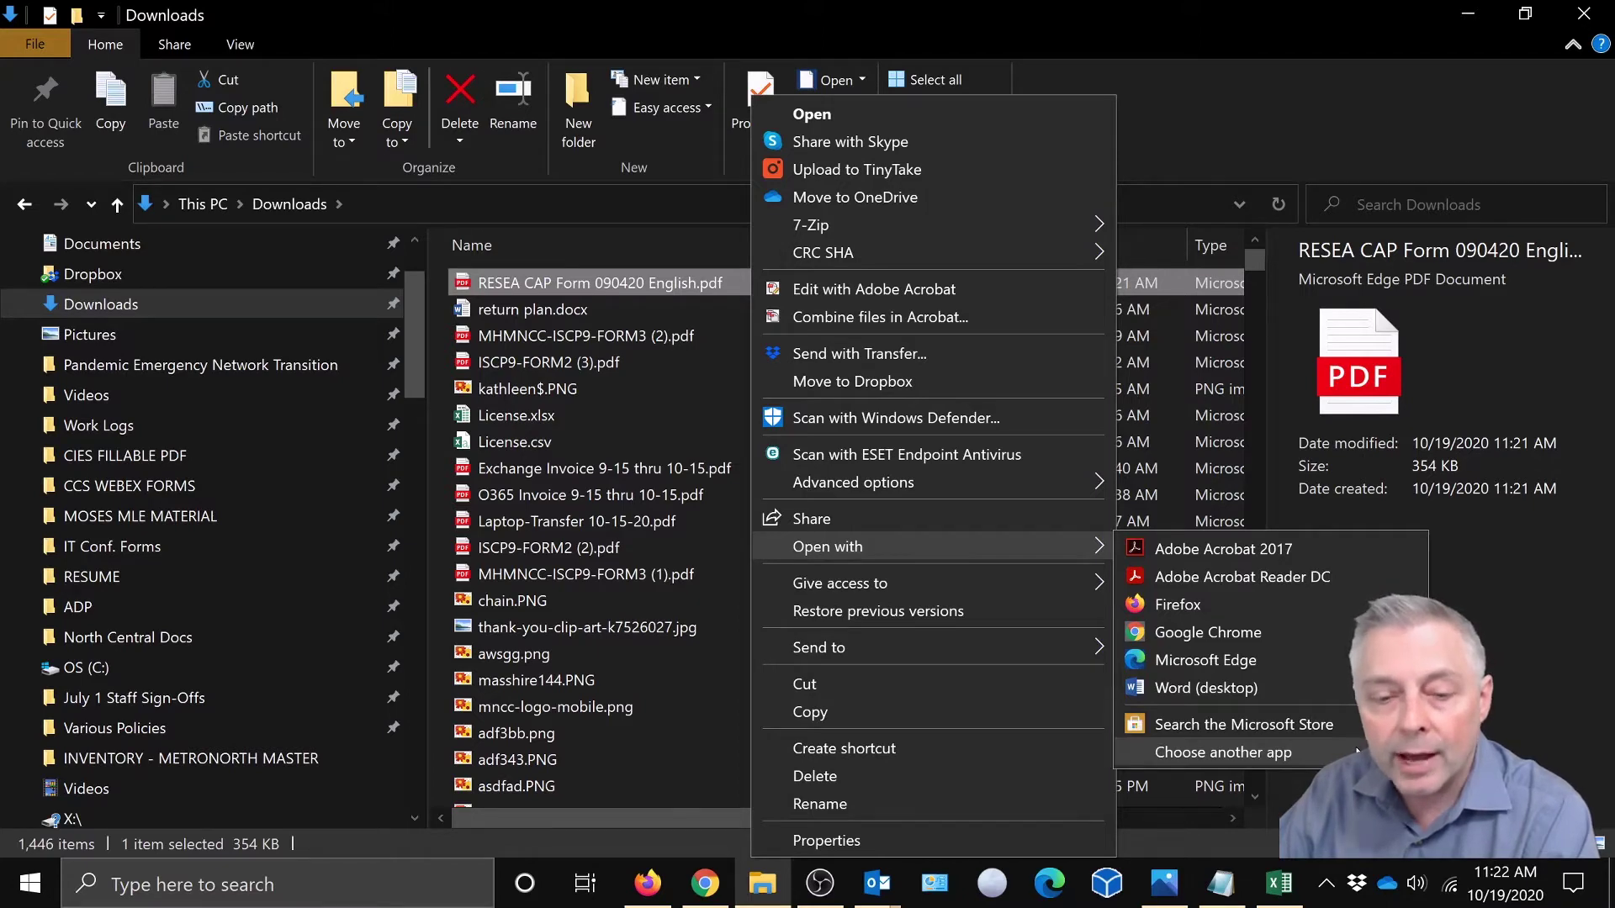
left_click(1357, 751)
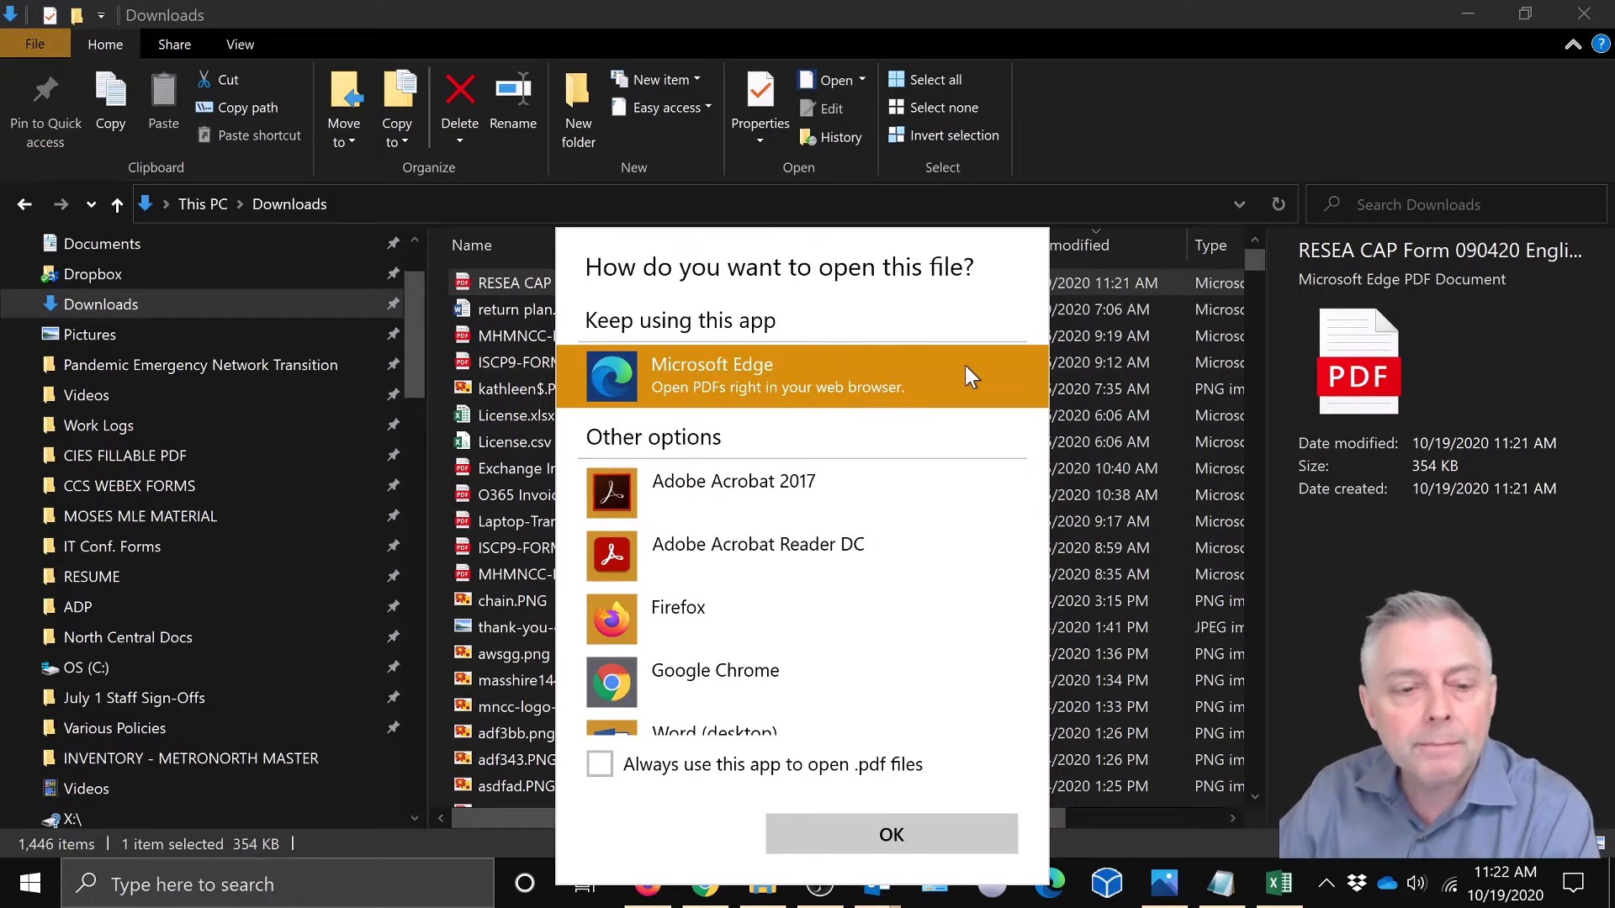
- Open the form in Adobe Acrobat Reader DC, set as the default app for .pdf files
left_click(683, 558)
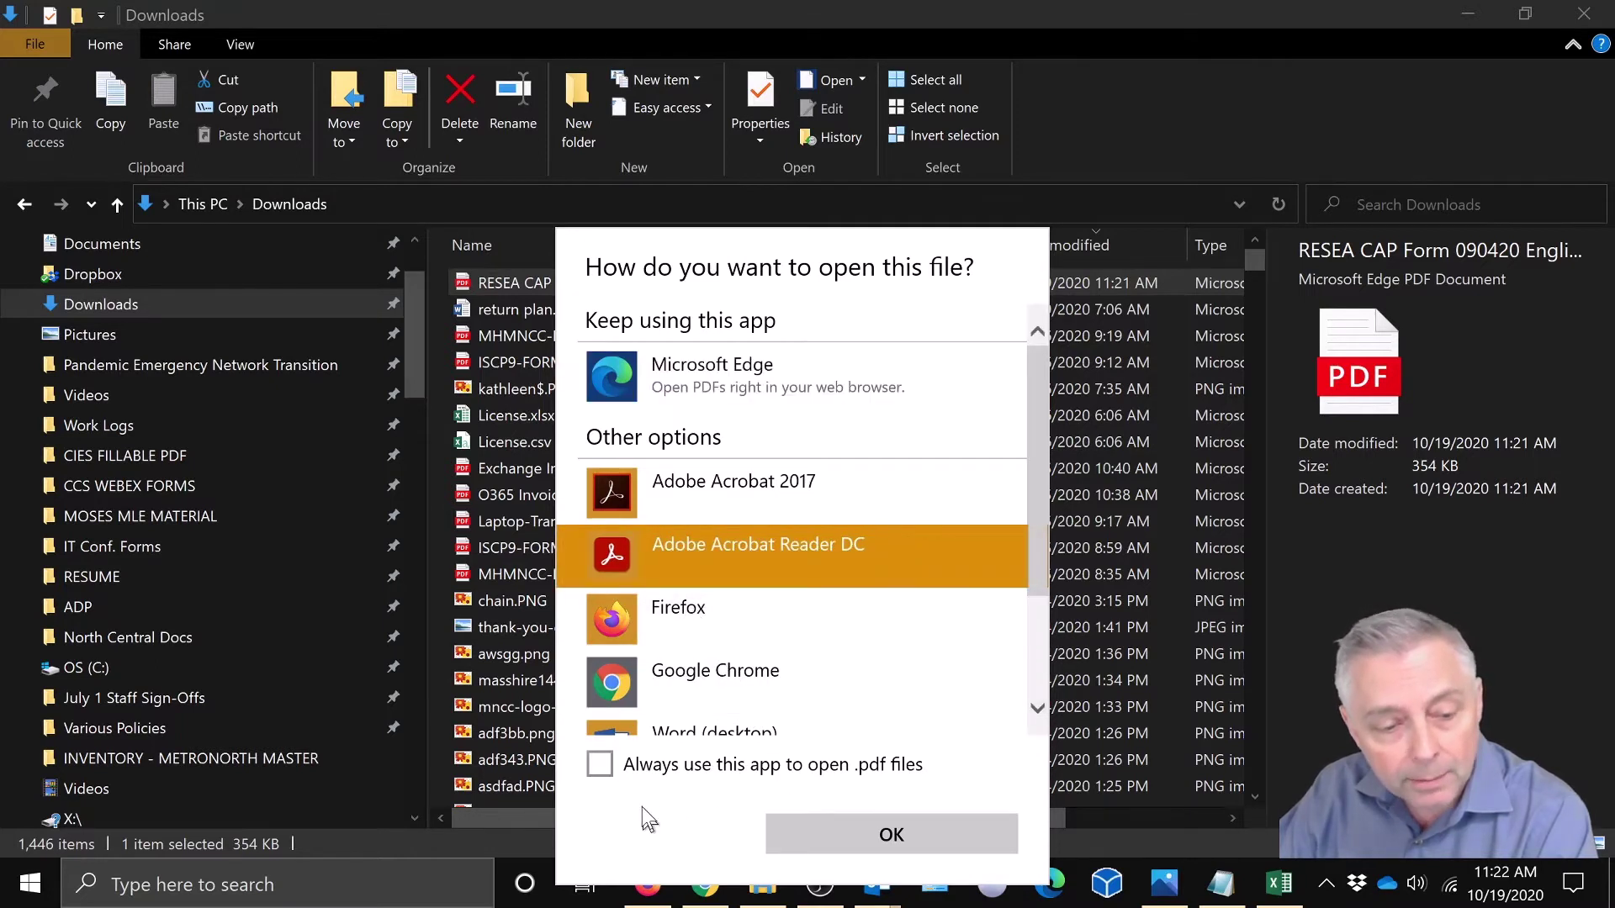
left_click(600, 767)
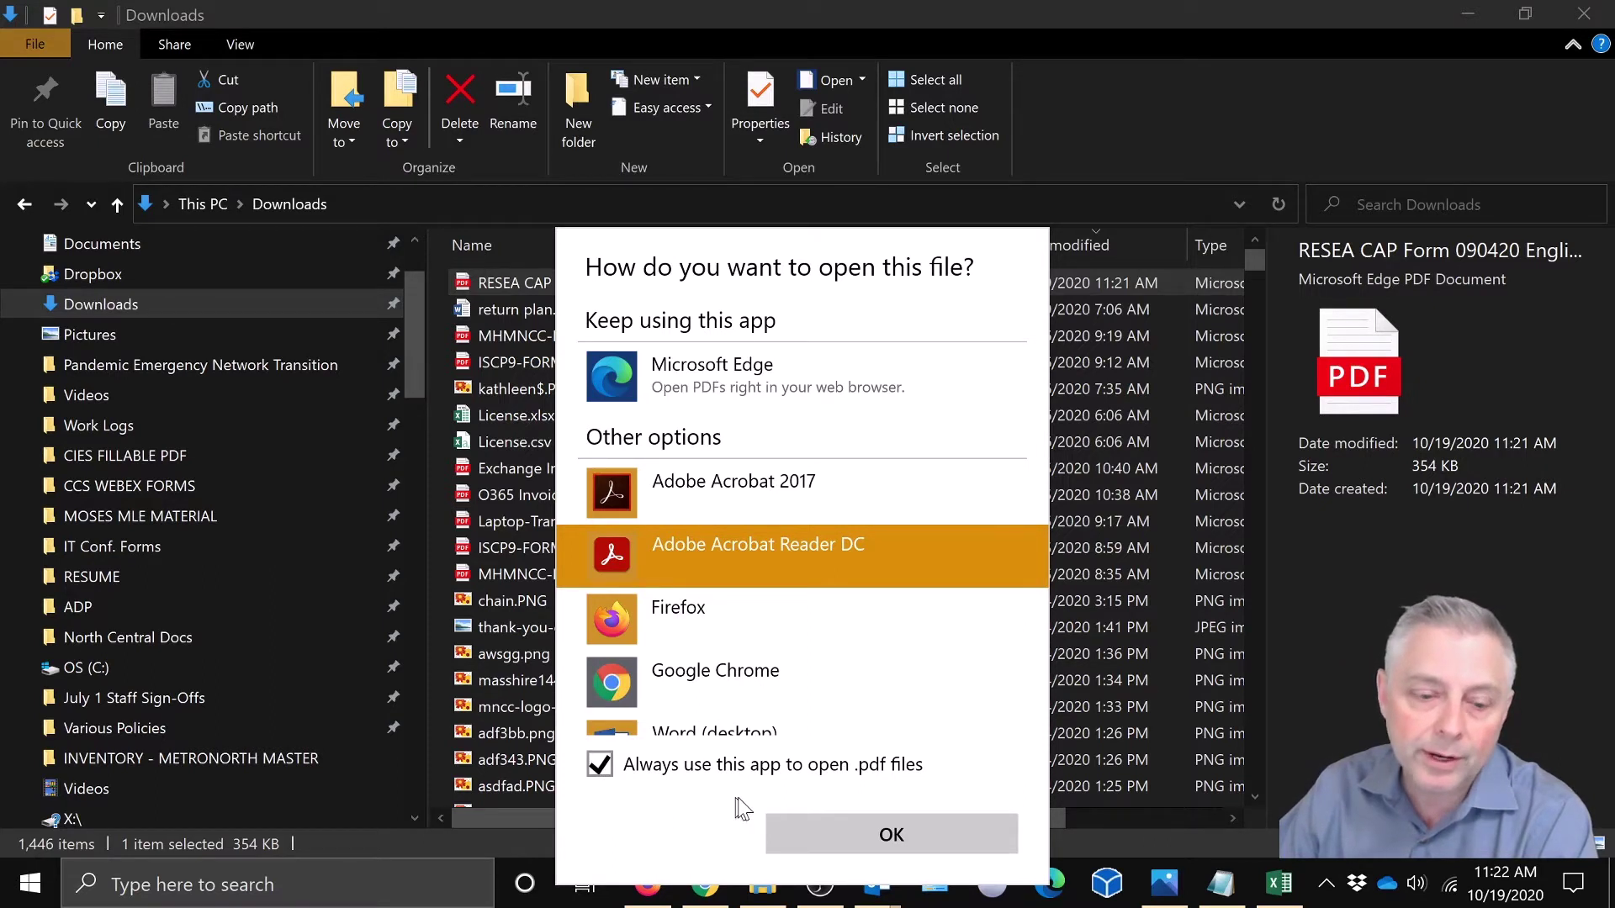
left_click(902, 832)
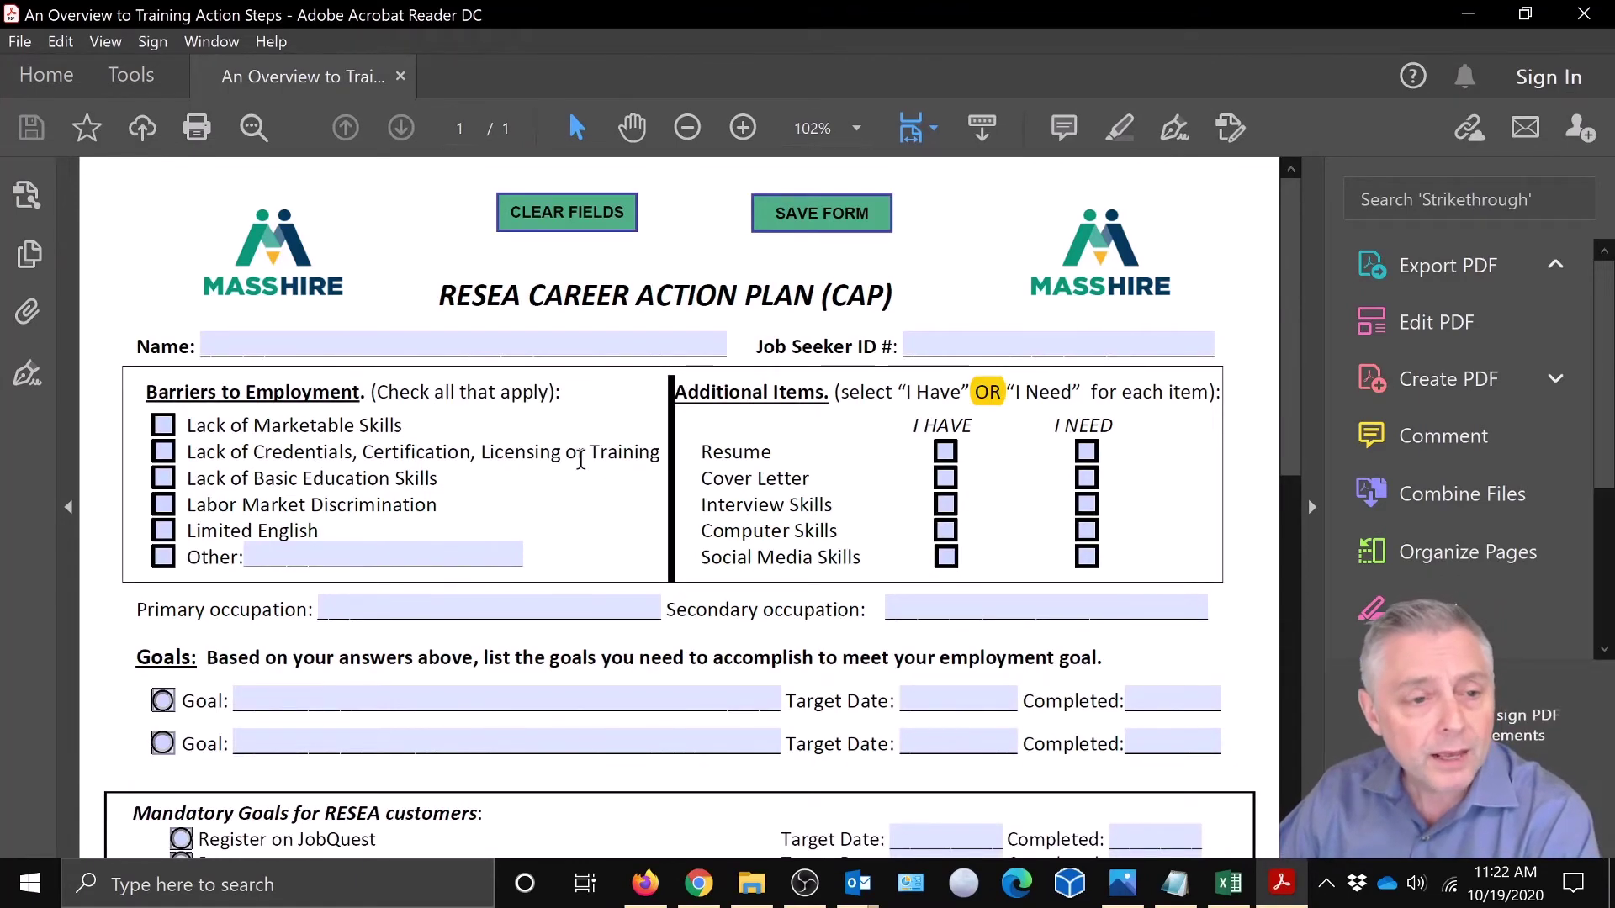
- Enter the applicant's full name in the form's Name field
left_click(332, 355)
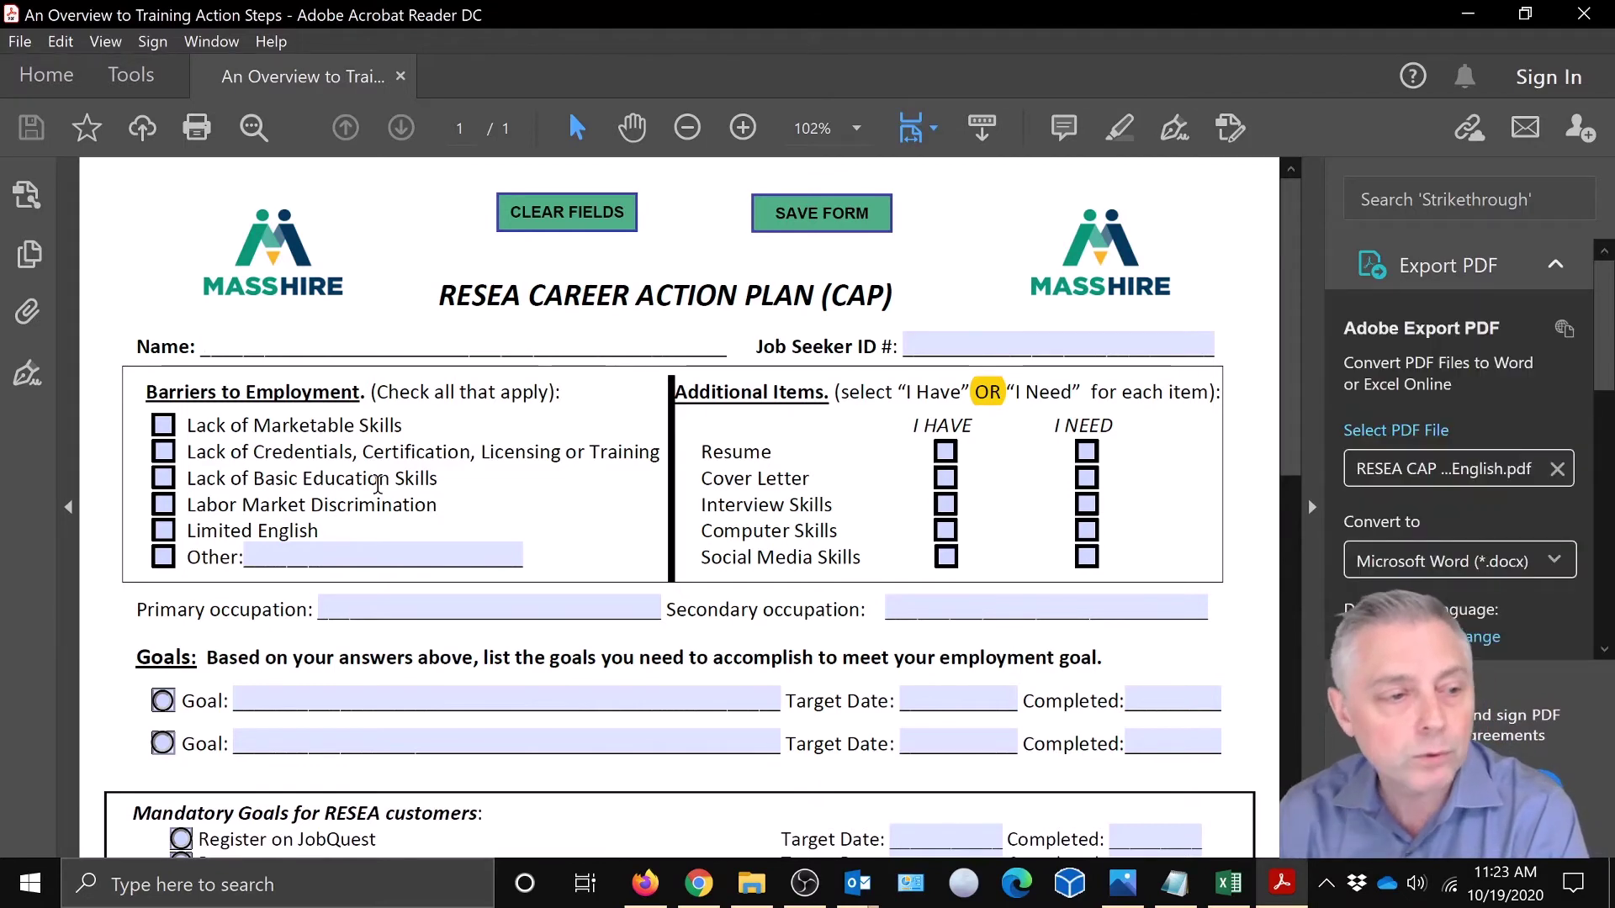
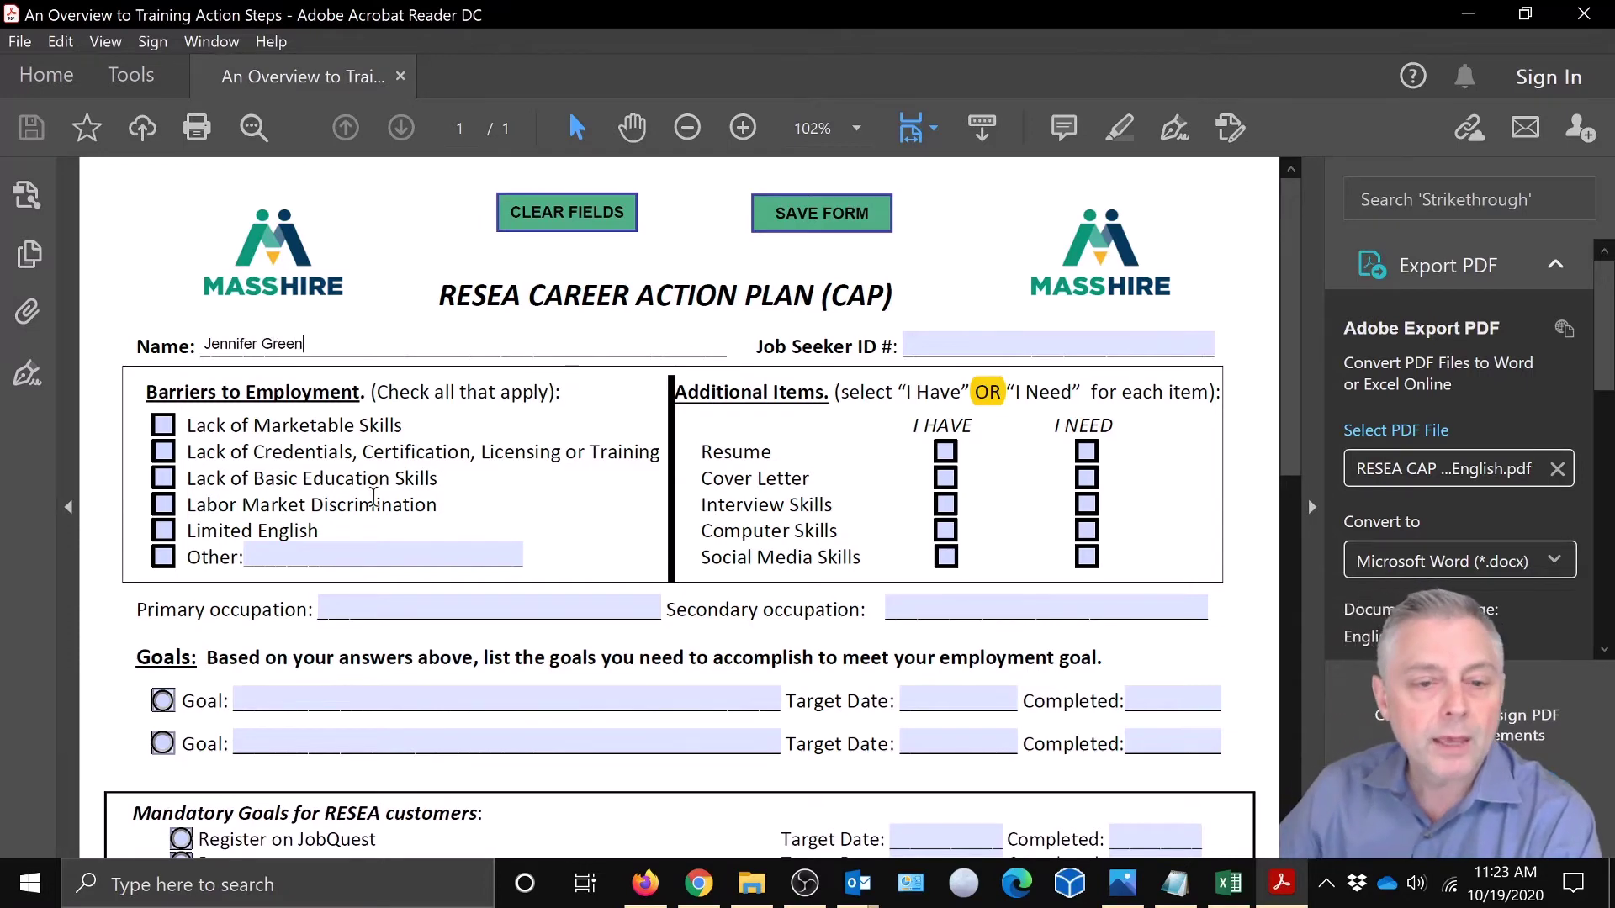
left_click(947, 342)
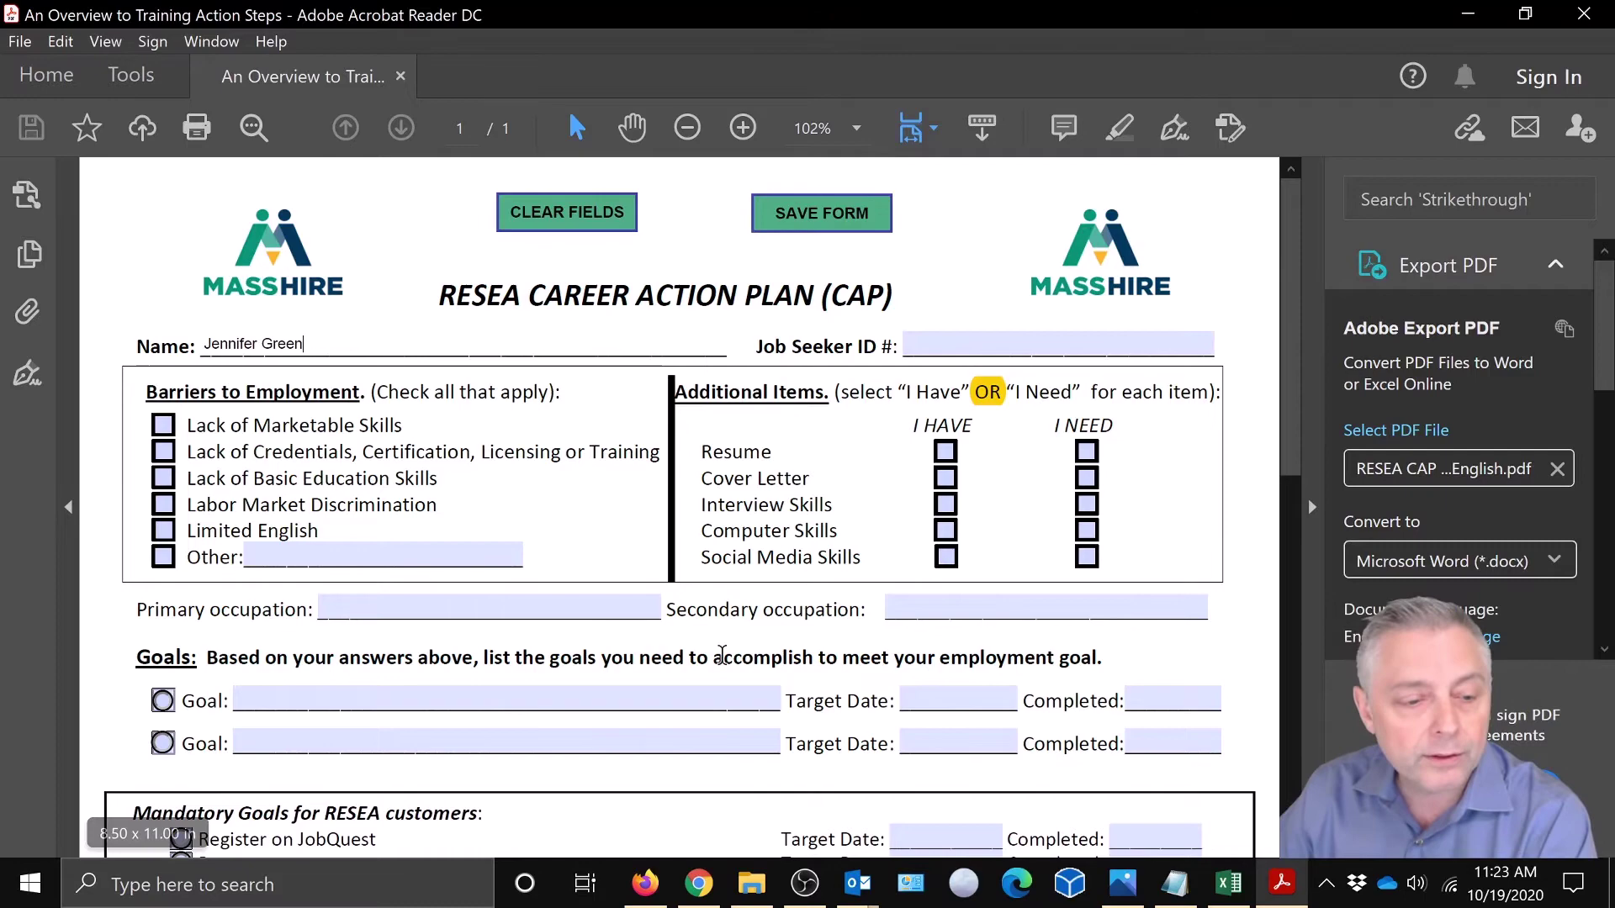
- Tick I Have for Resume and Interview Skills, and I Need for Cover Letter
scroll(726, 621, "down", 3)
scroll(725, 620, "up", 3)
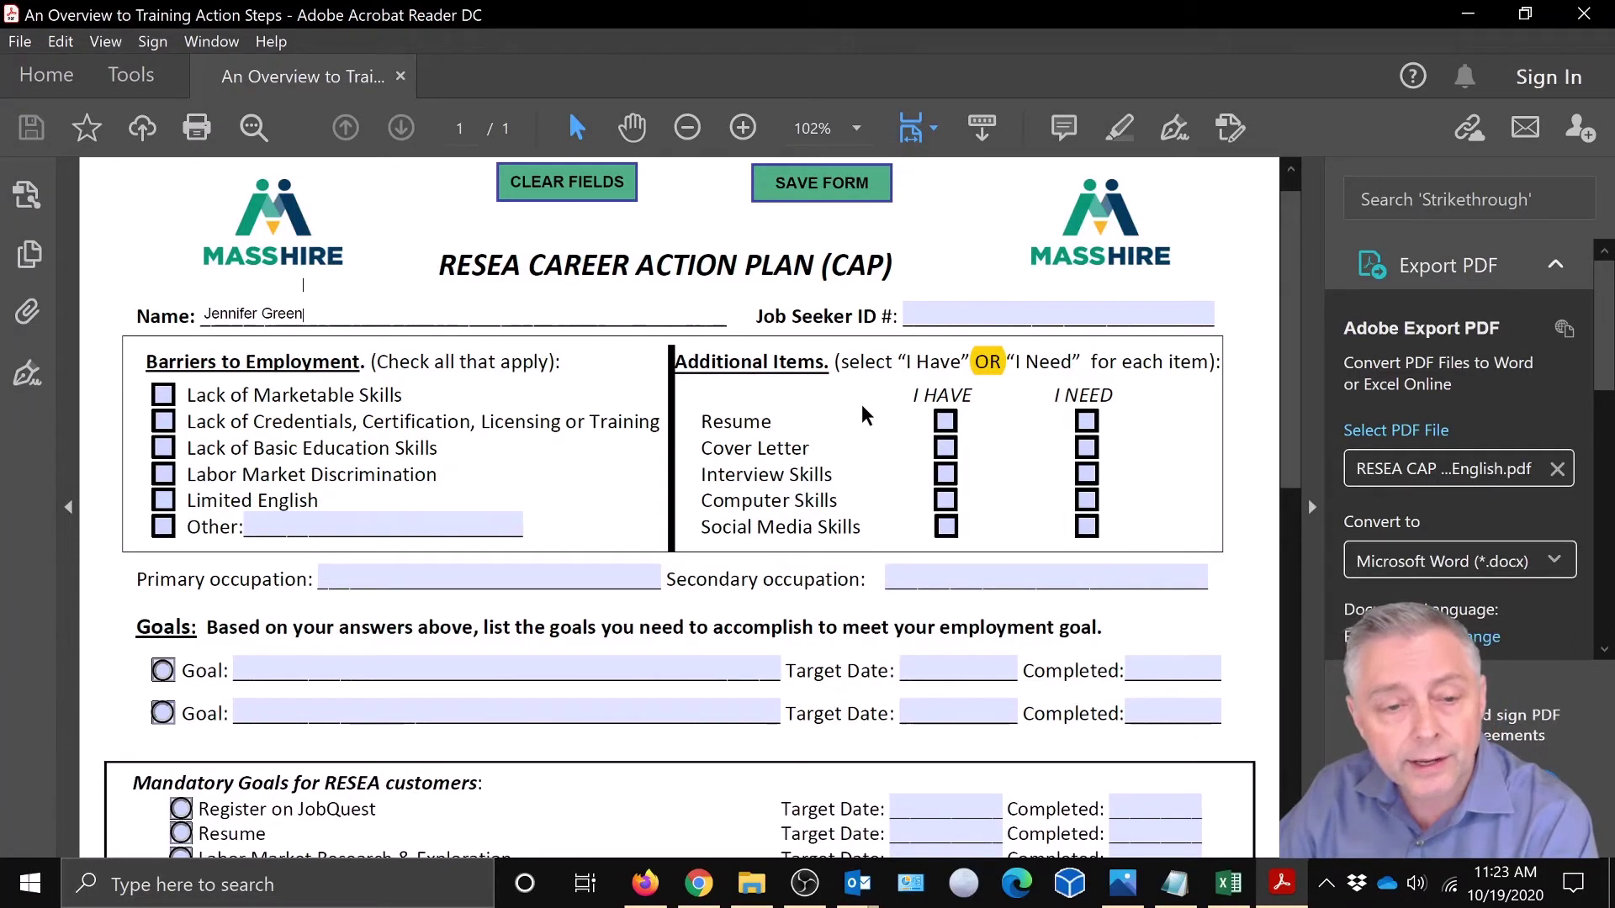
left_click(947, 427)
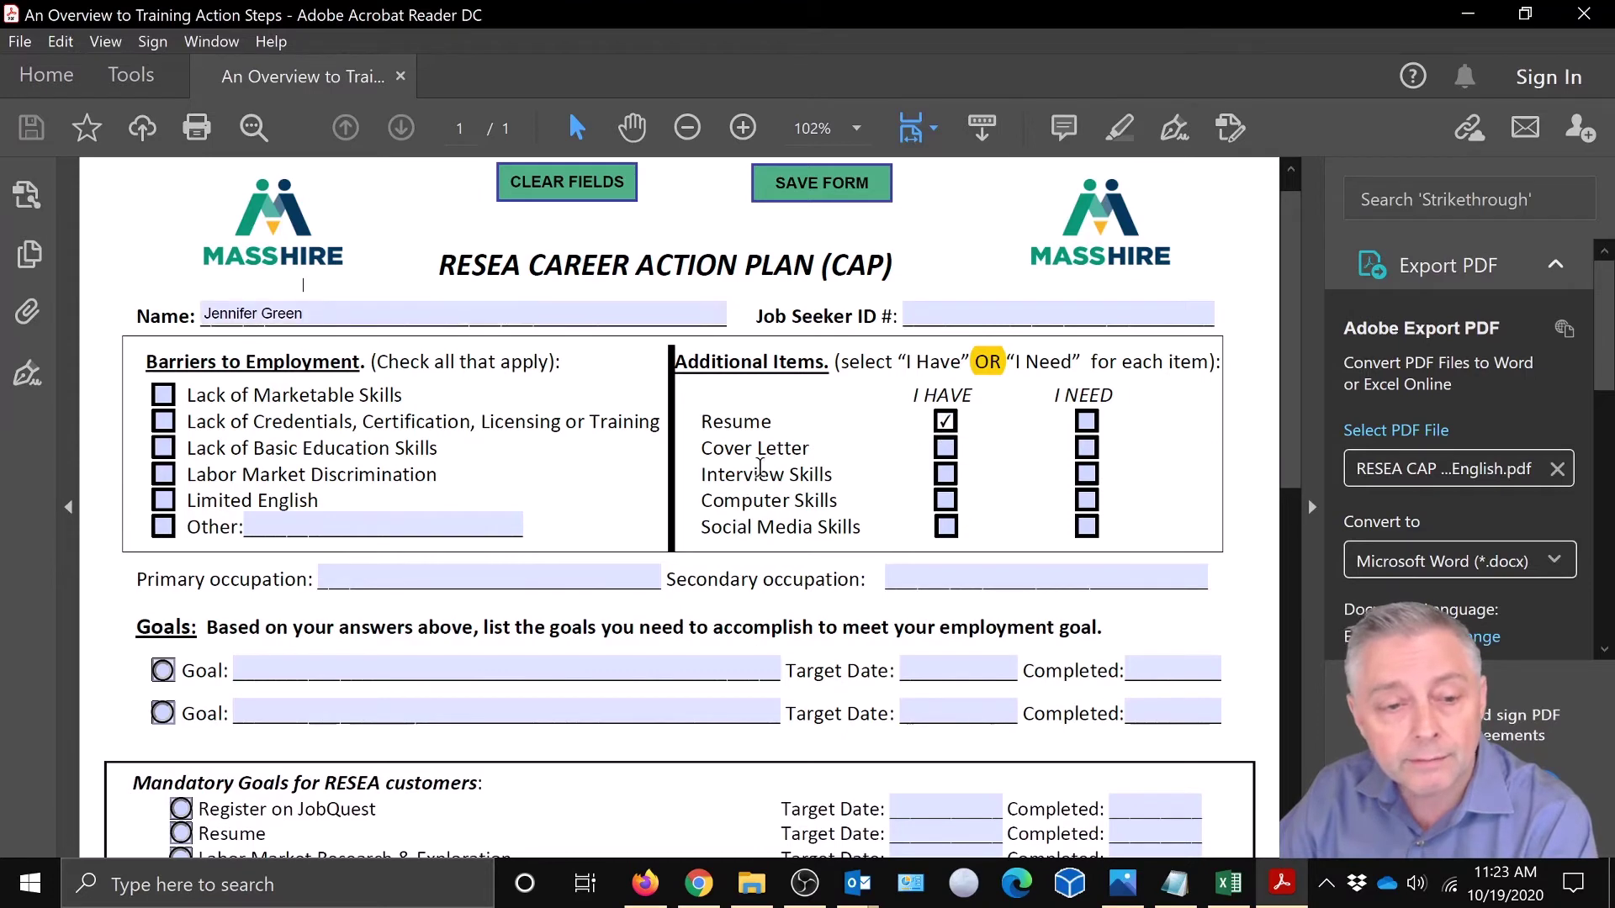
left_click(1087, 449)
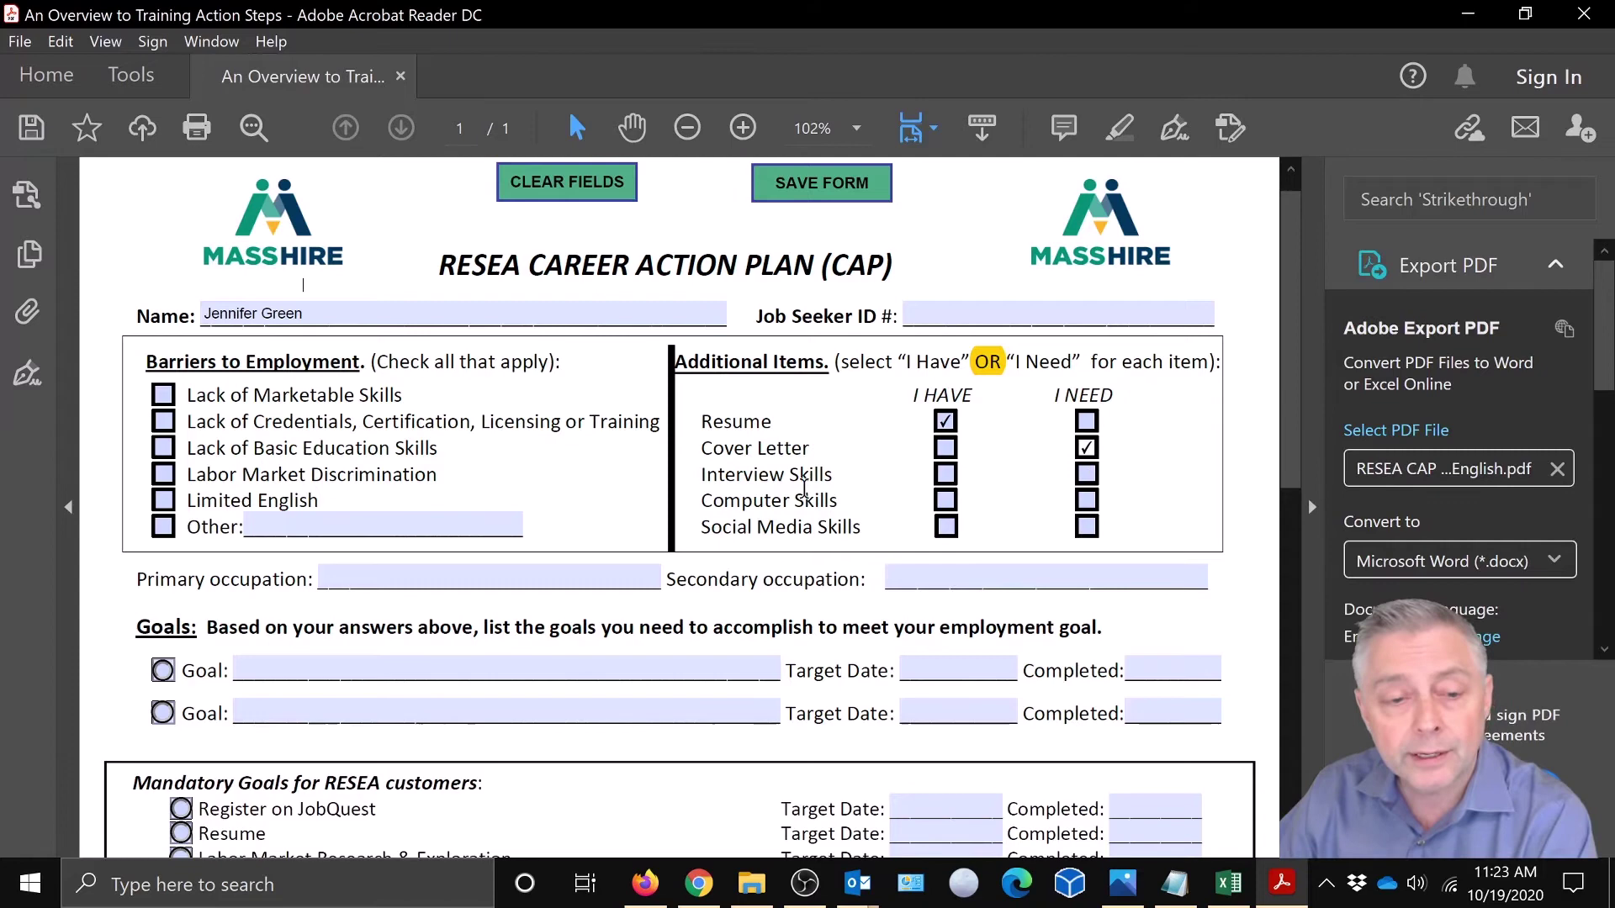
left_click(946, 476)
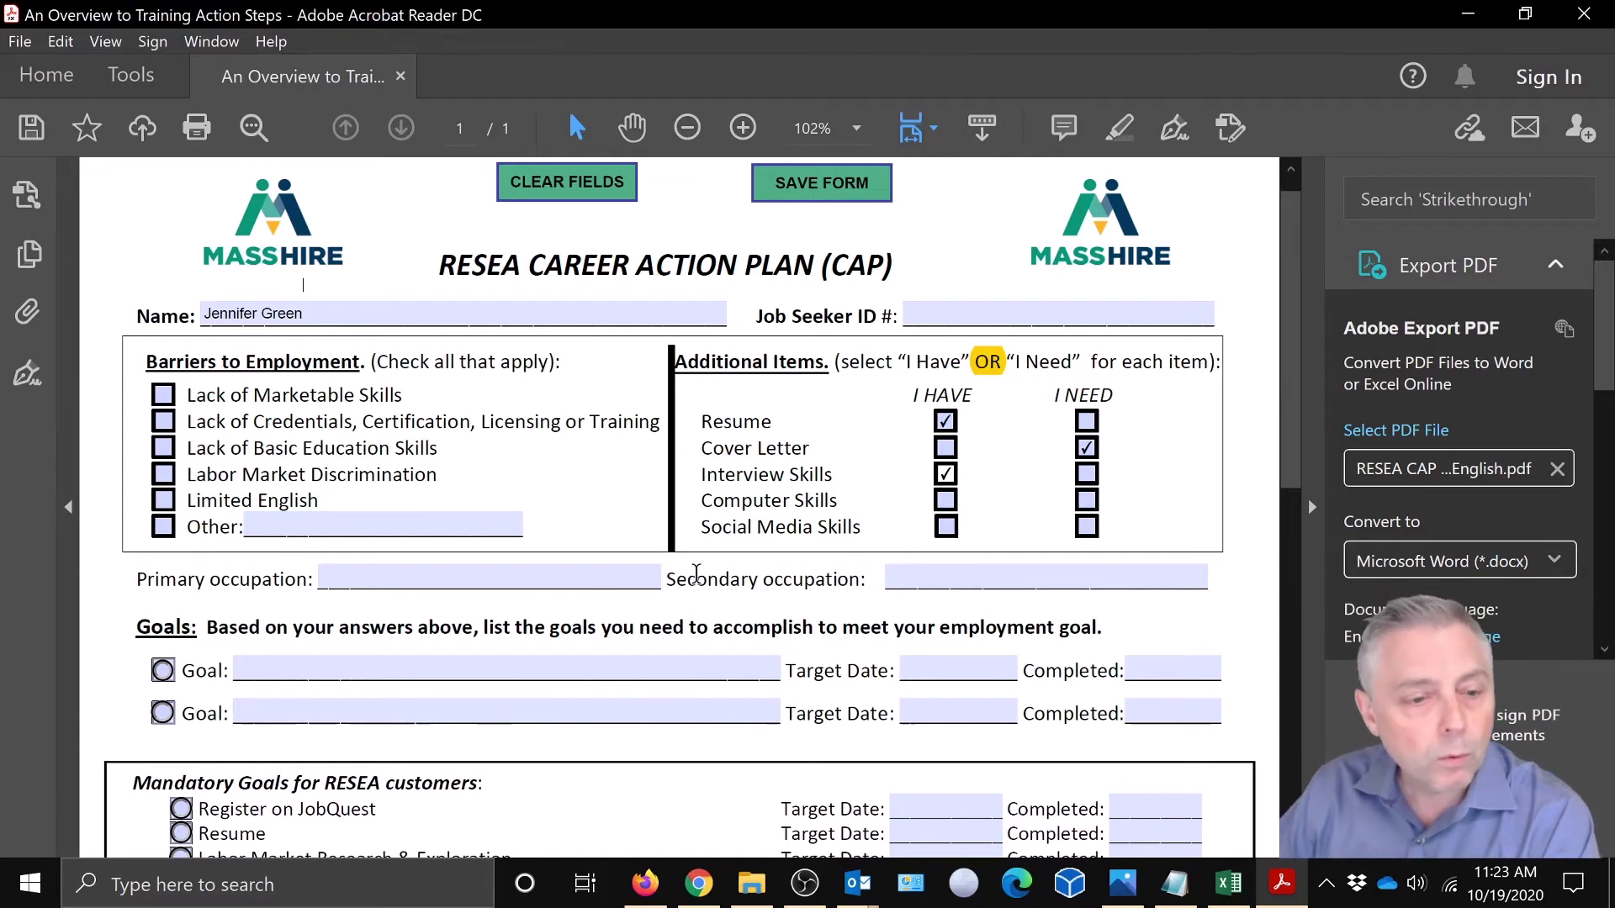
scroll(690, 536, "down", 1)
scroll(690, 536, "up", 1)
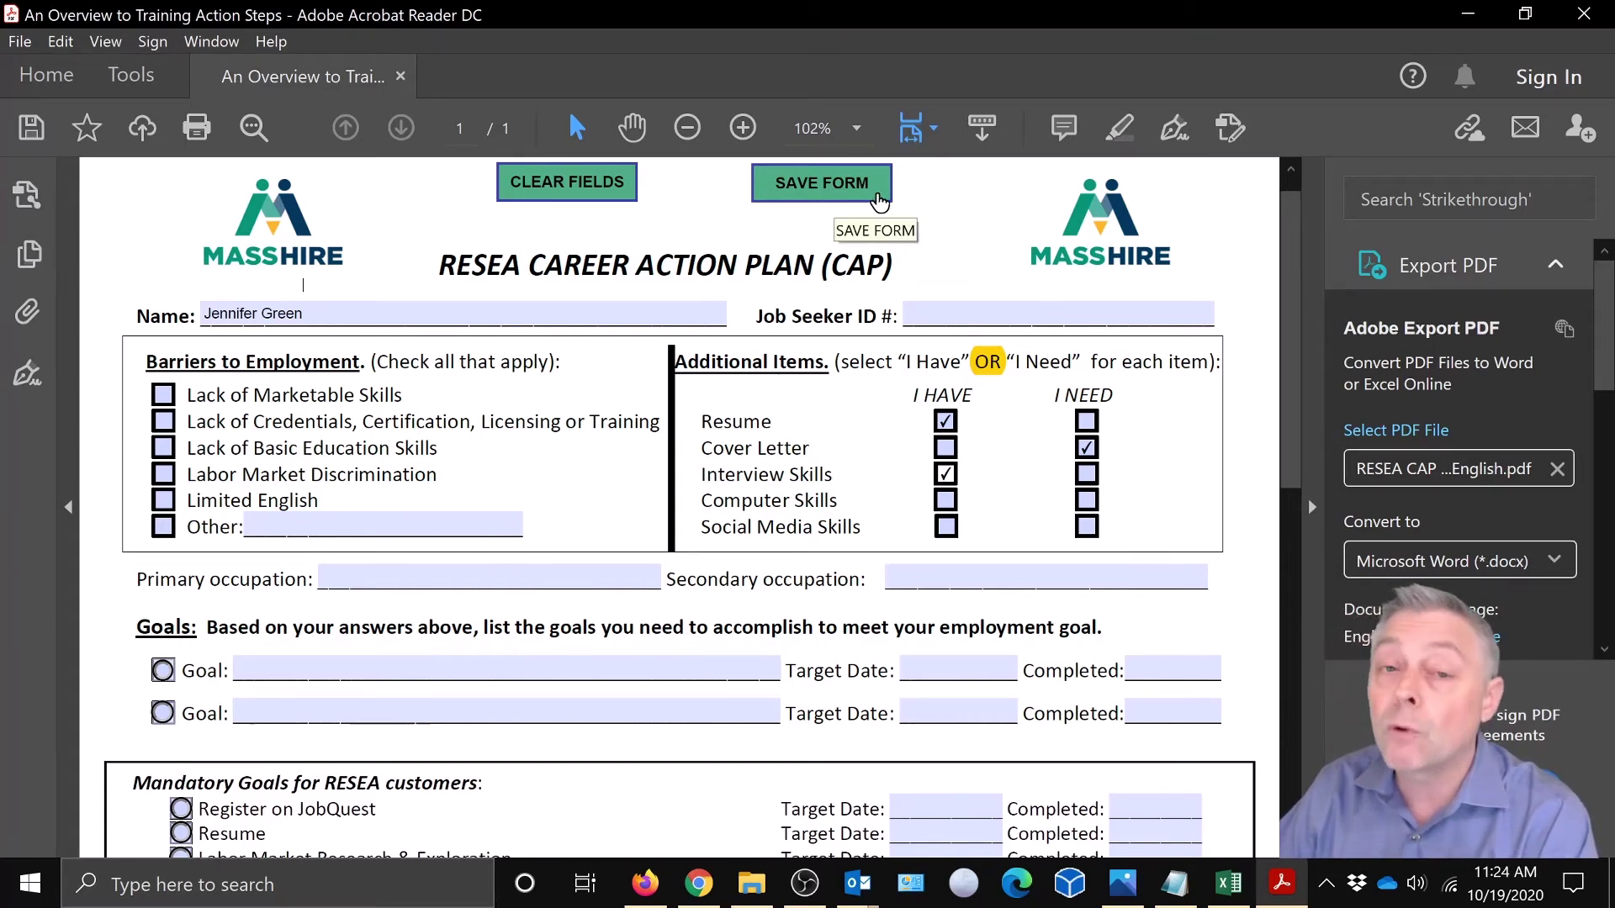
- Save the filled form to Downloads, replacing the existing RESEA CAP Form 090420 English.pdf
left_click(876, 193)
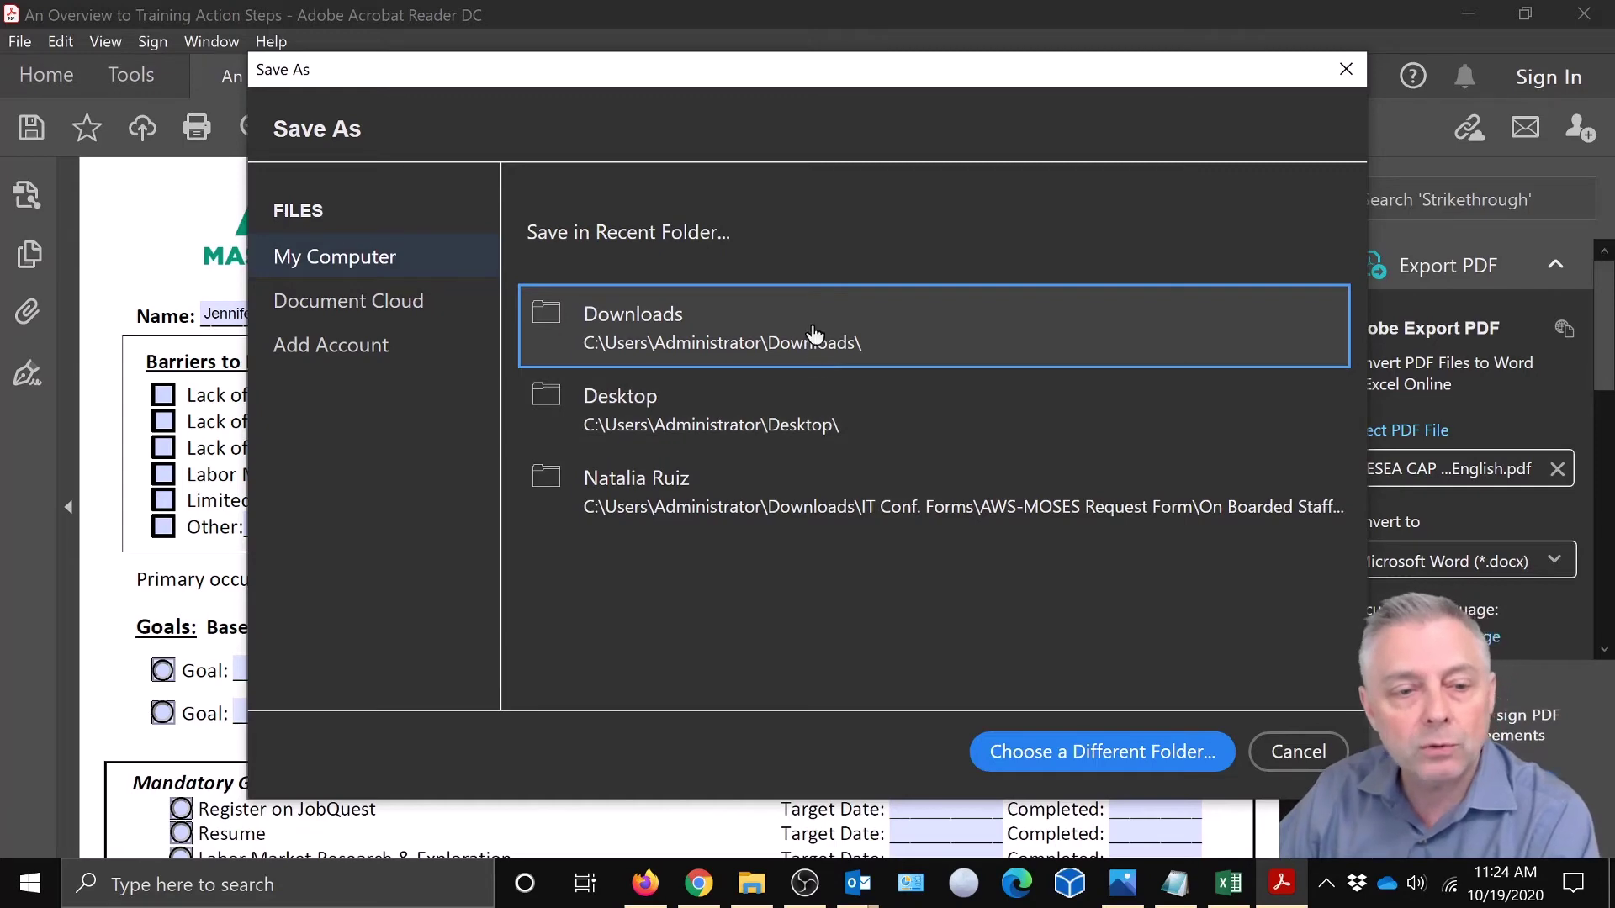
left_click(671, 337)
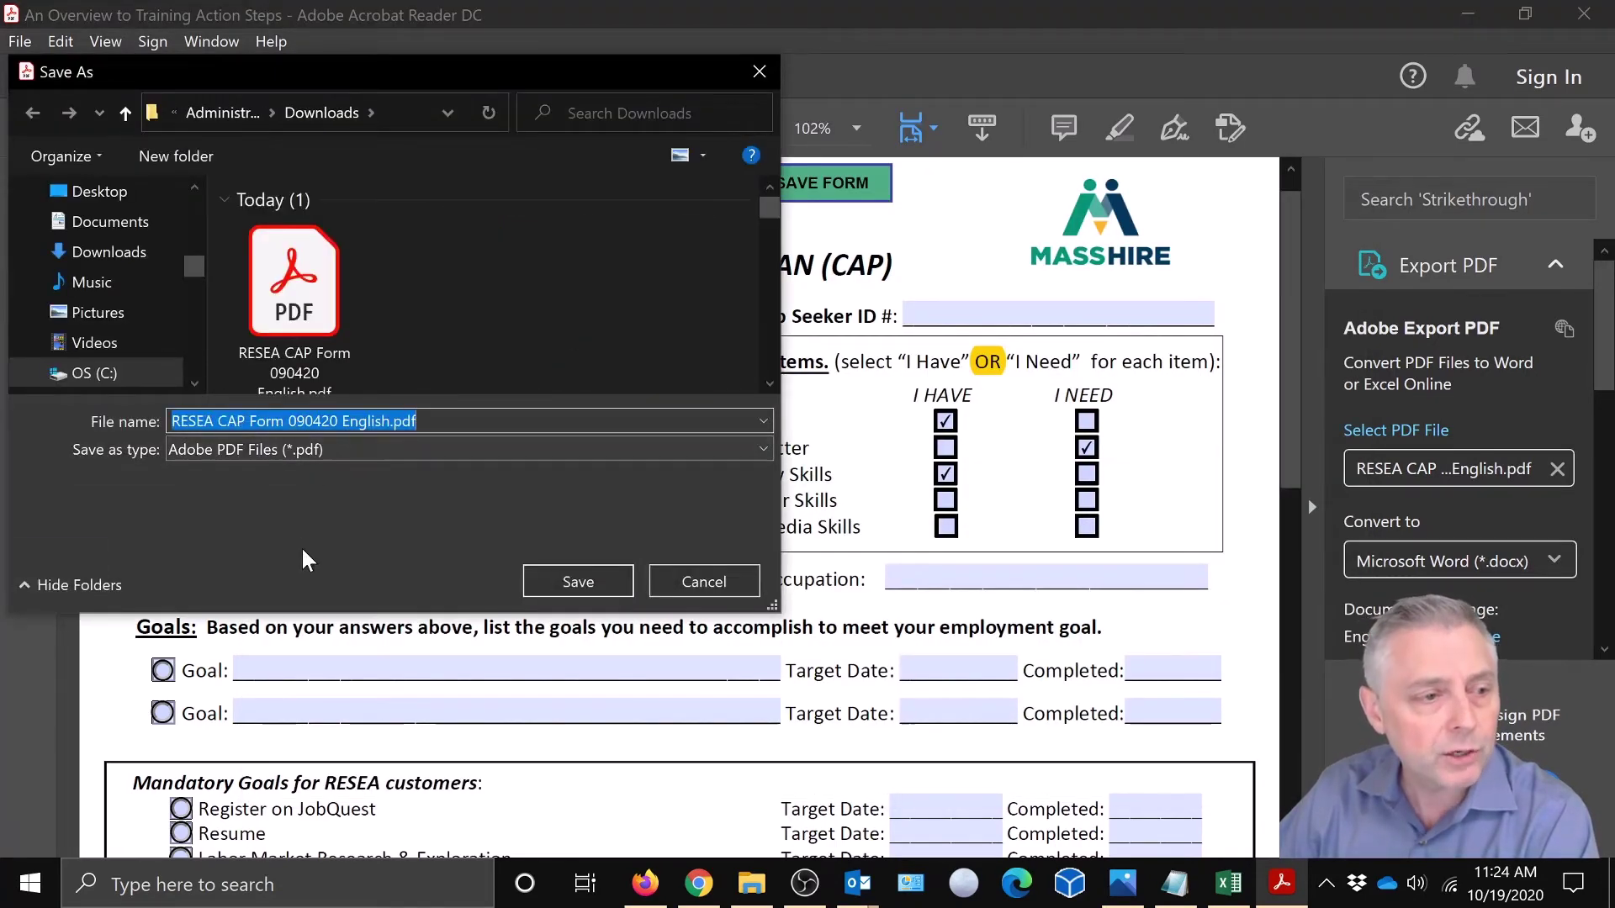
left_click(566, 580)
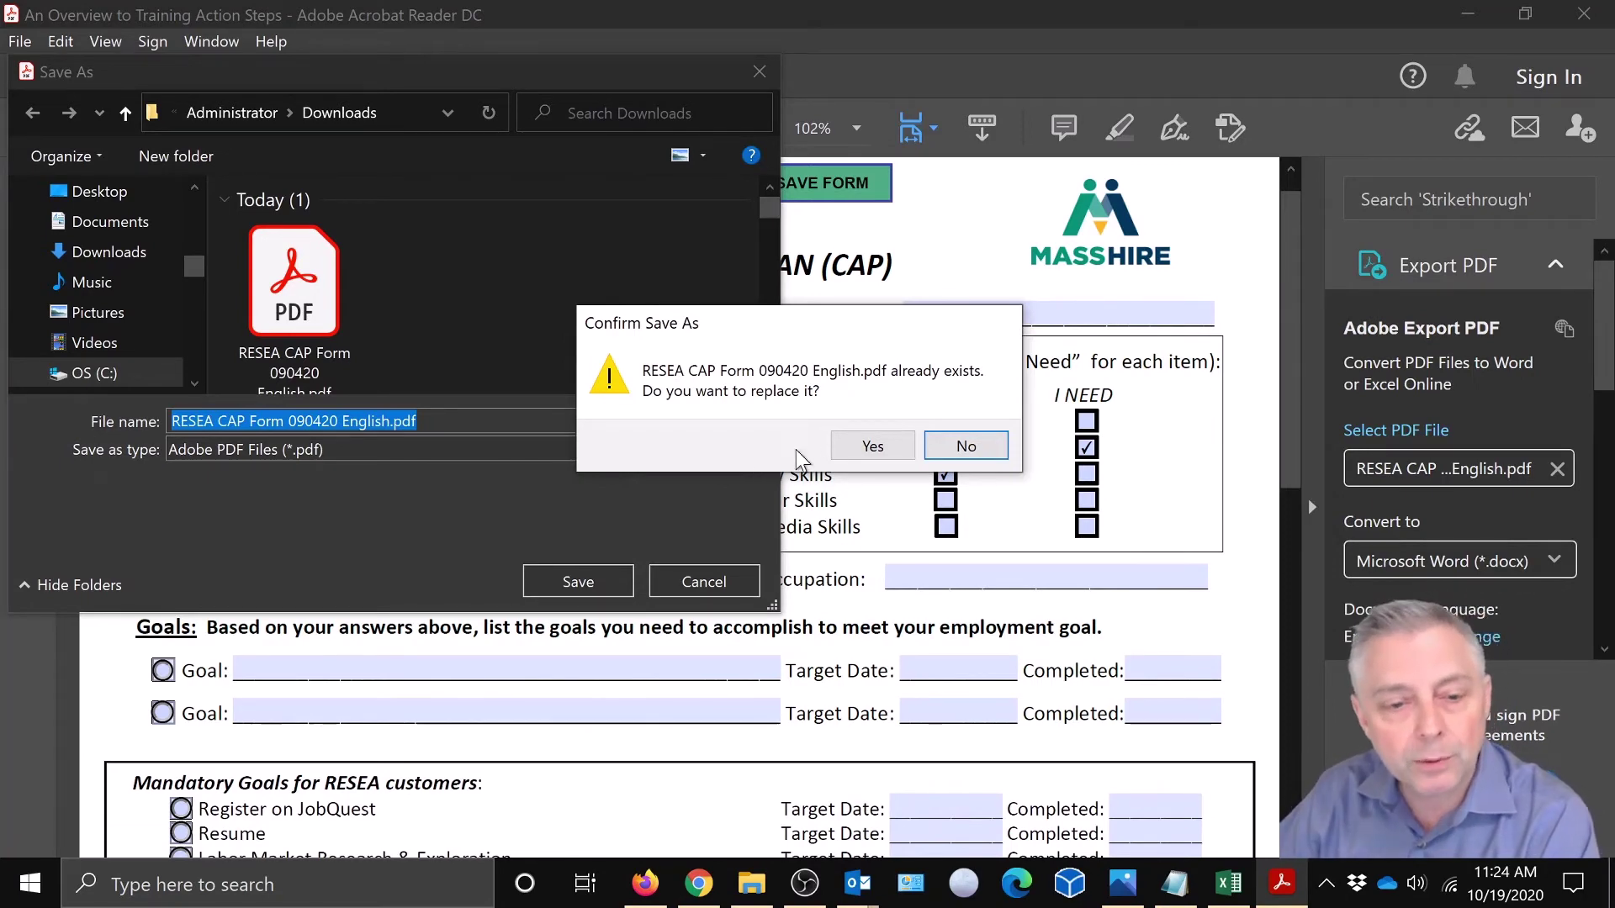
left_click(866, 447)
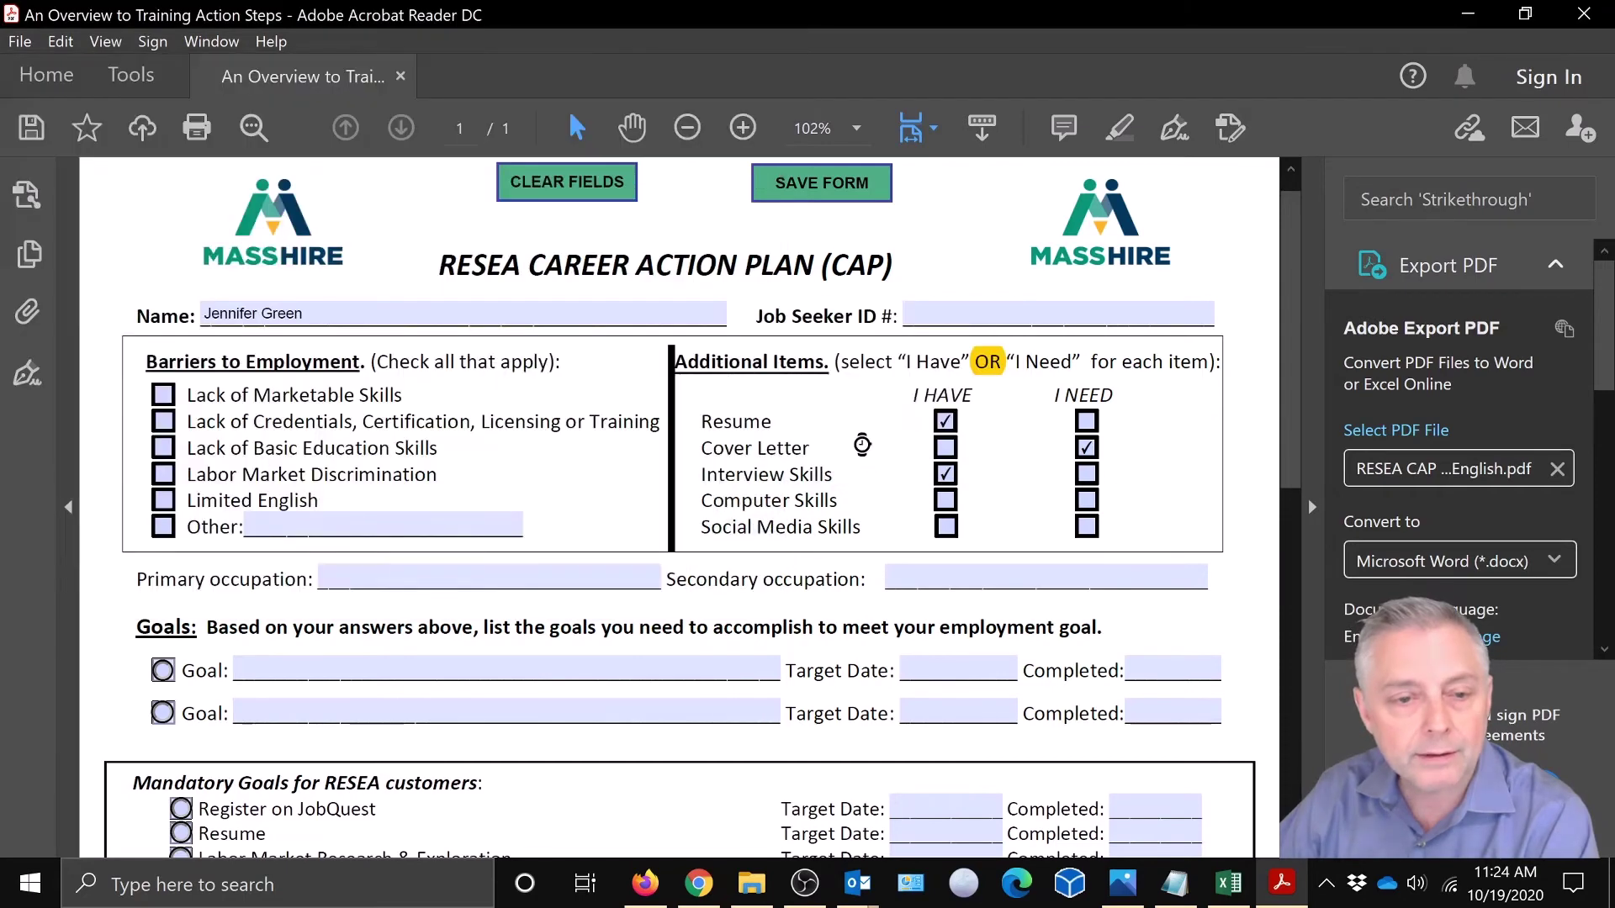
- Close Acrobat and reply to the Career Center Form email: "Here is the form and I have filled it out completely."
left_click(1584, 20)
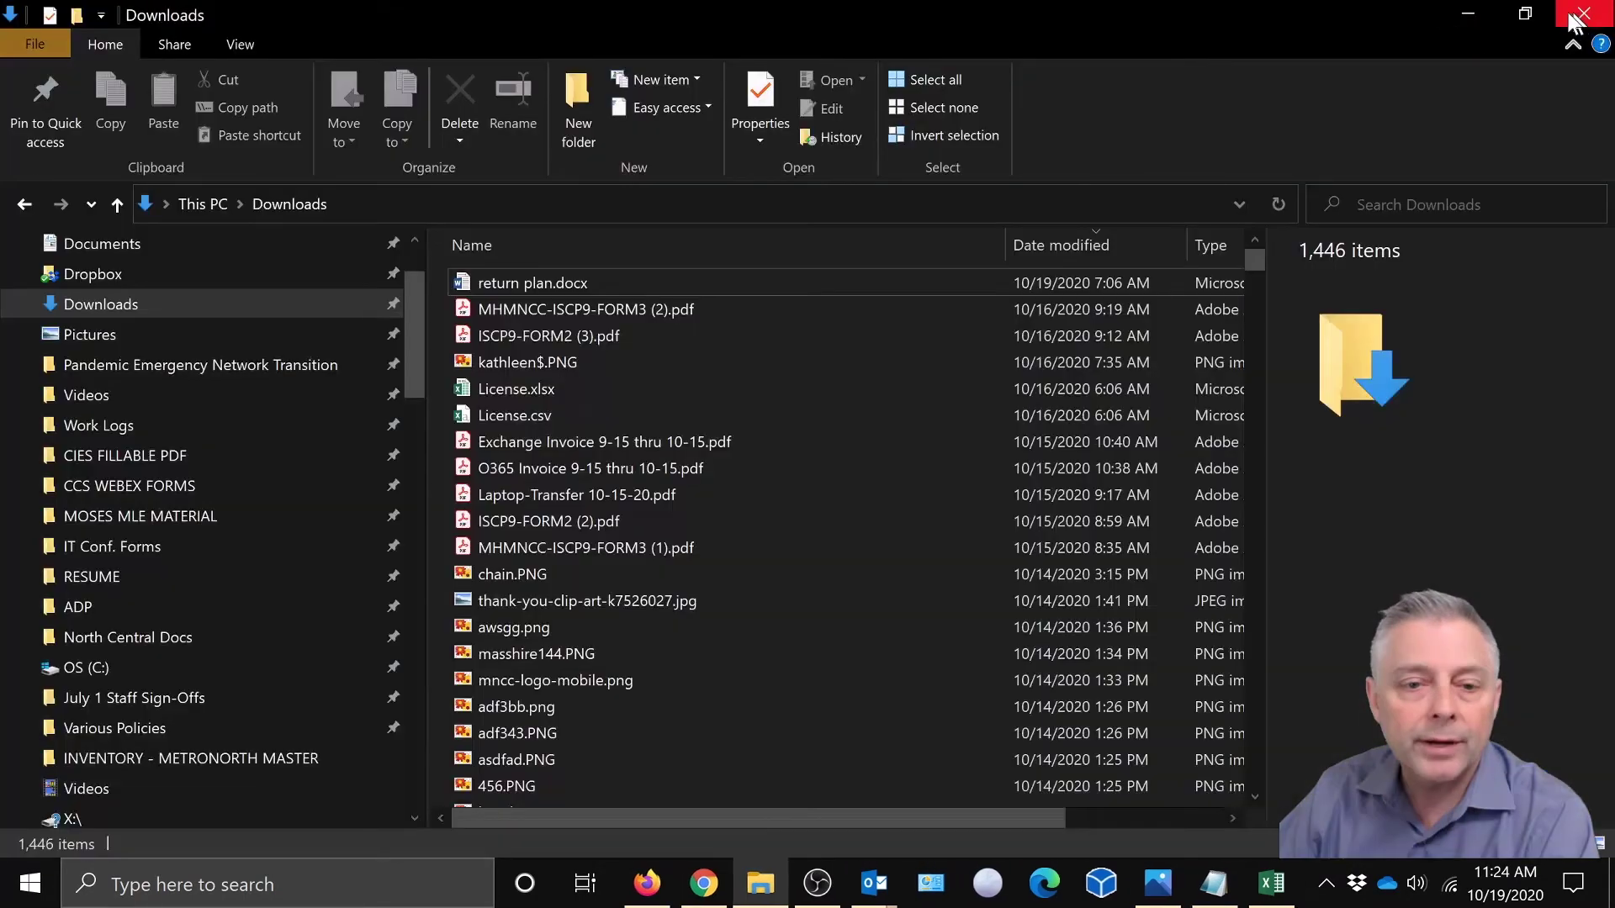
left_click(703, 883)
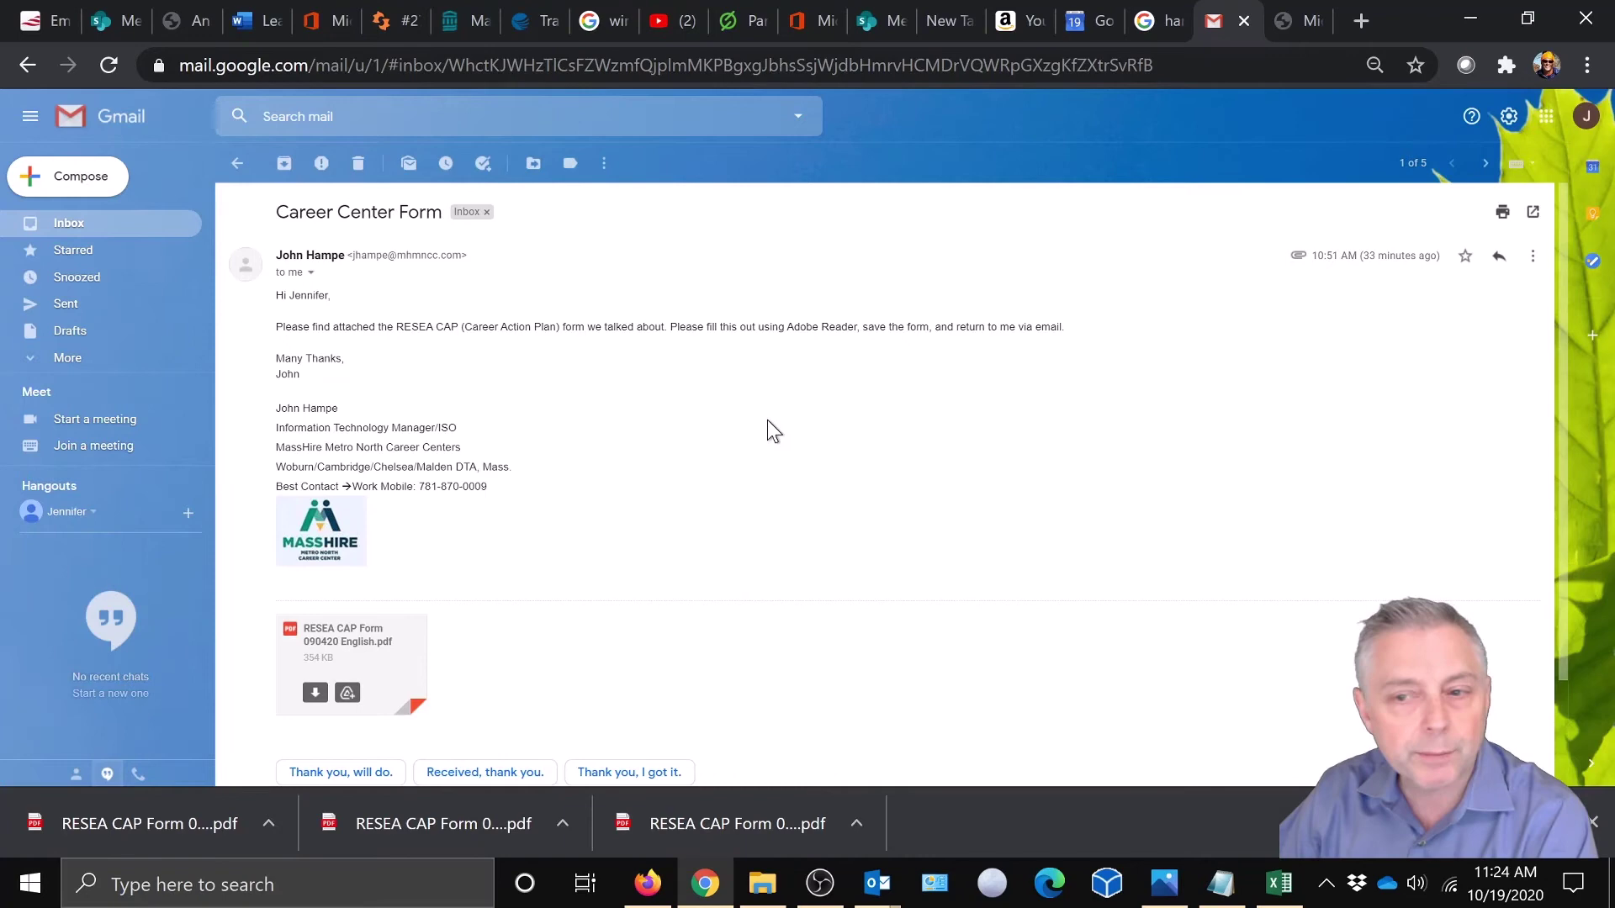
left_click(1498, 256)
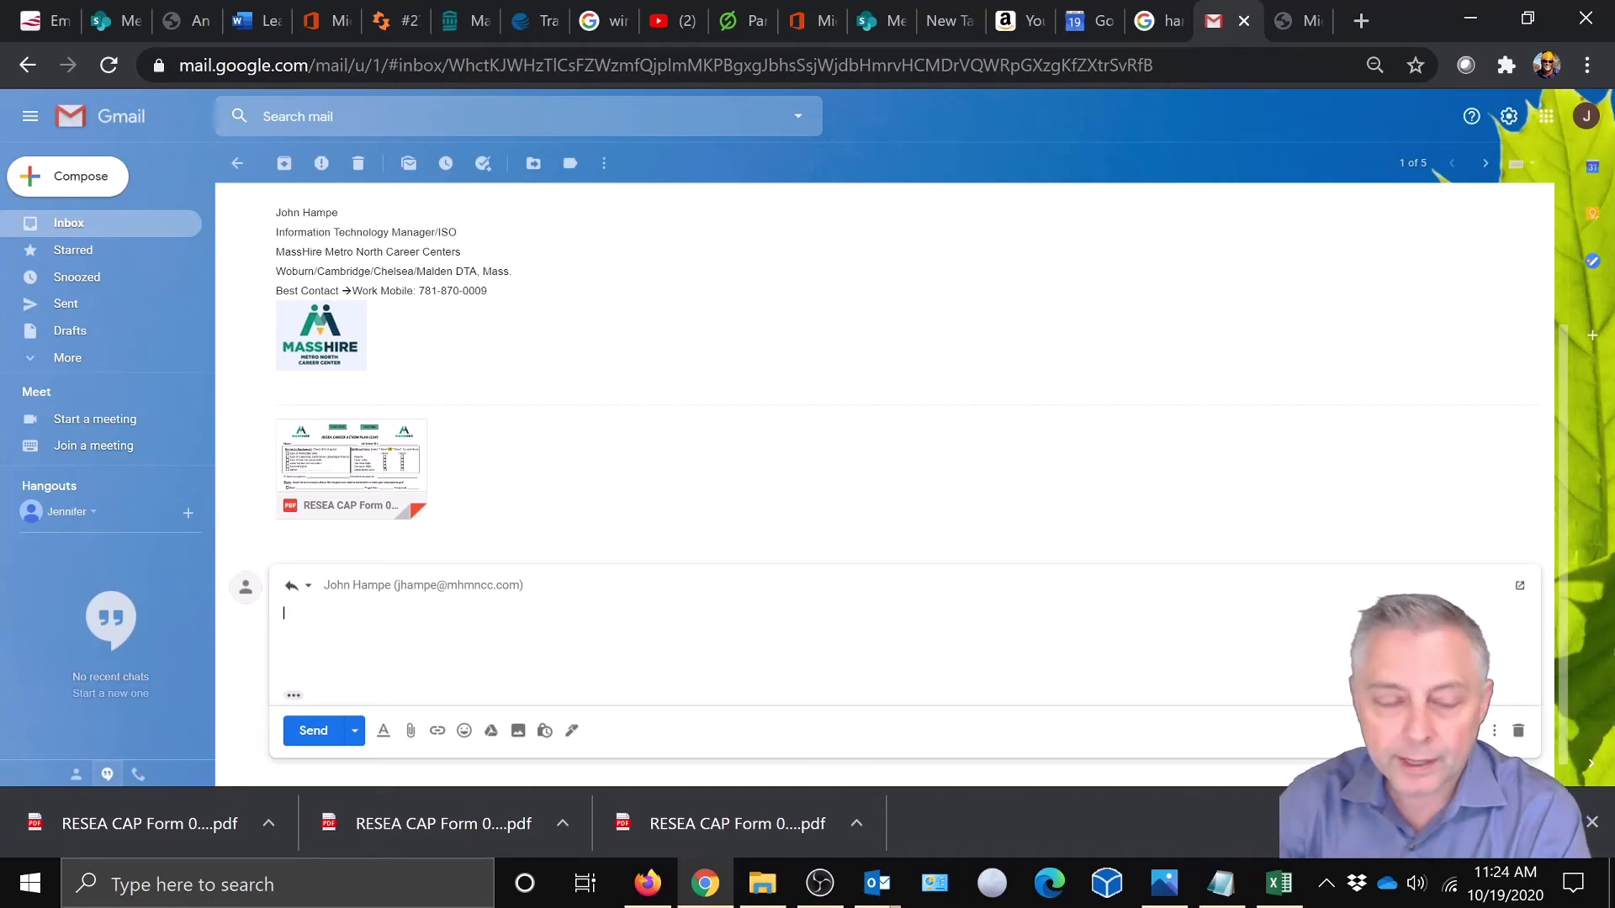
type("Here is the")
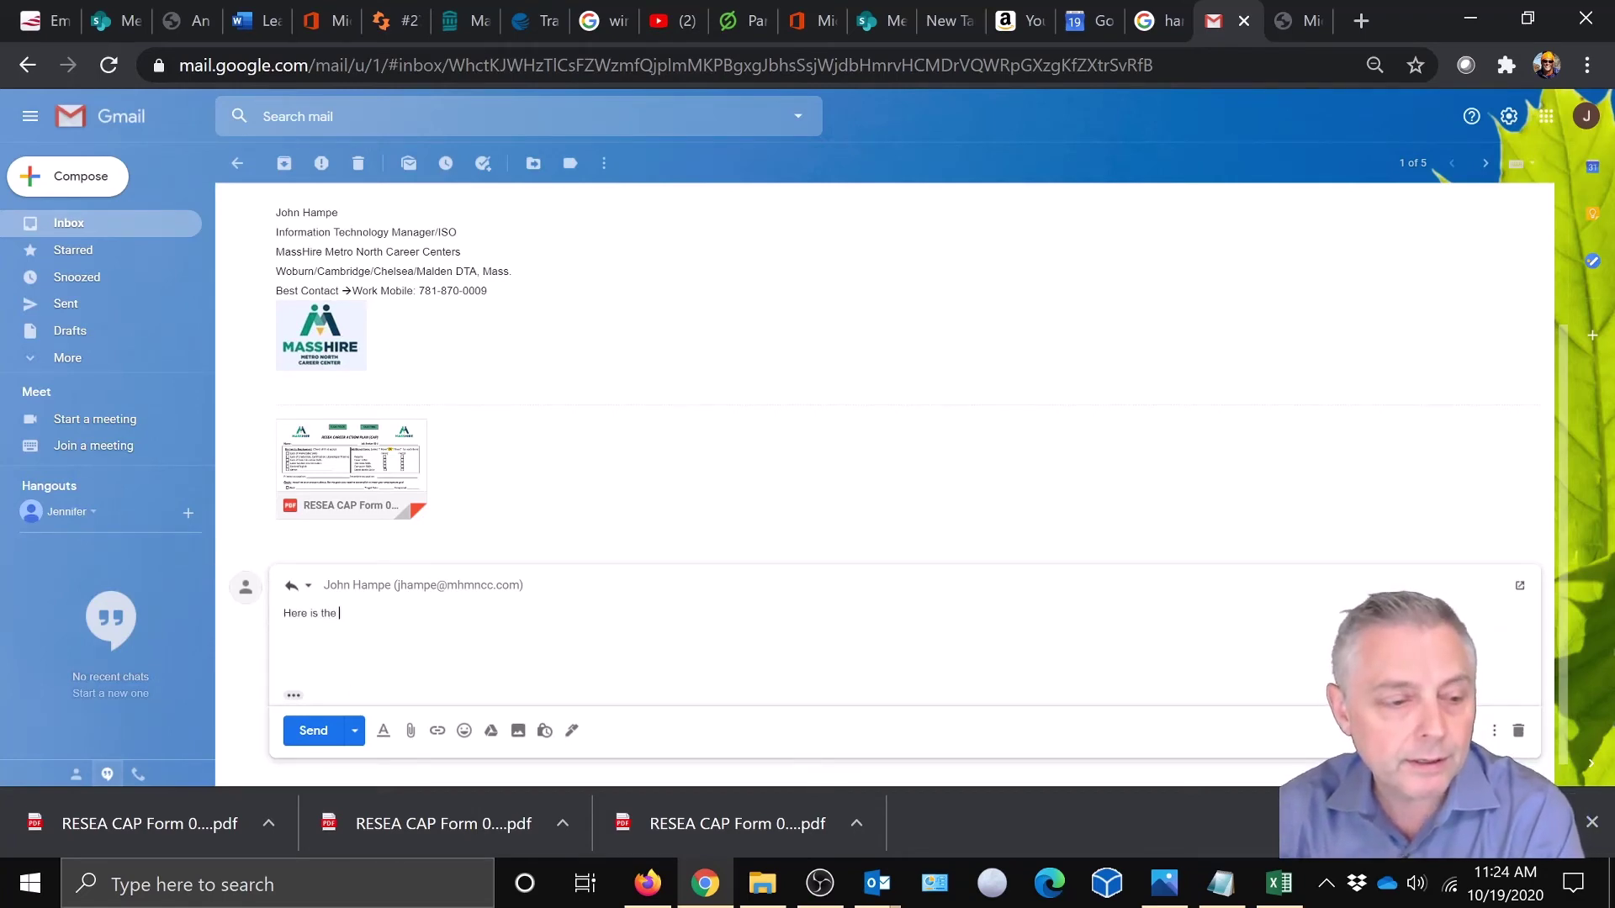
type(" form ")
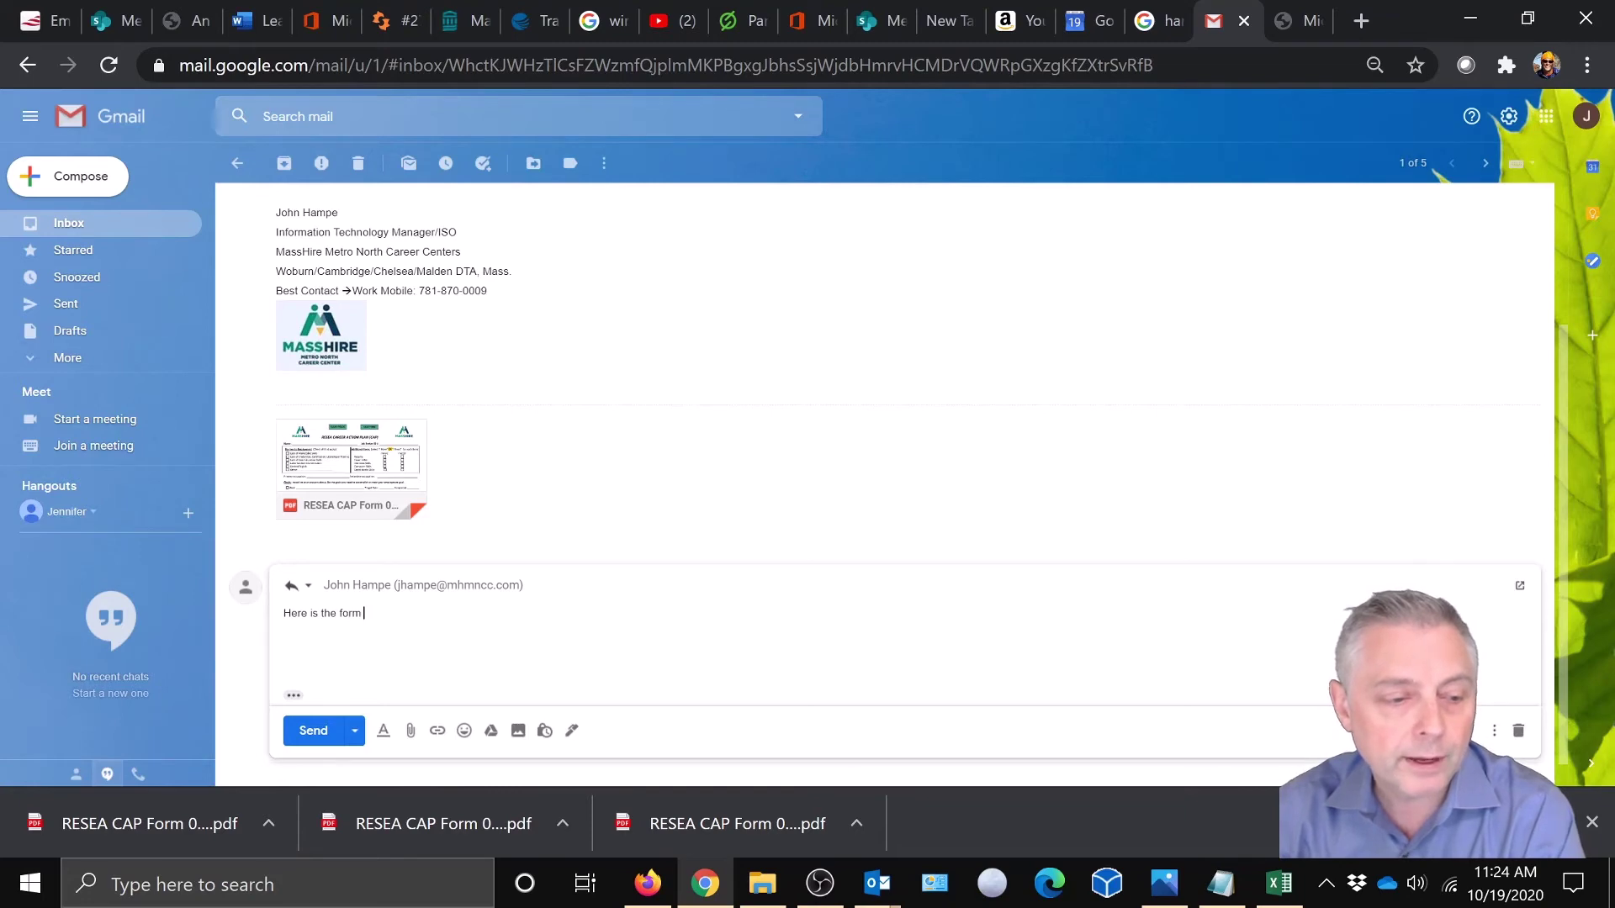
type("and I hafe")
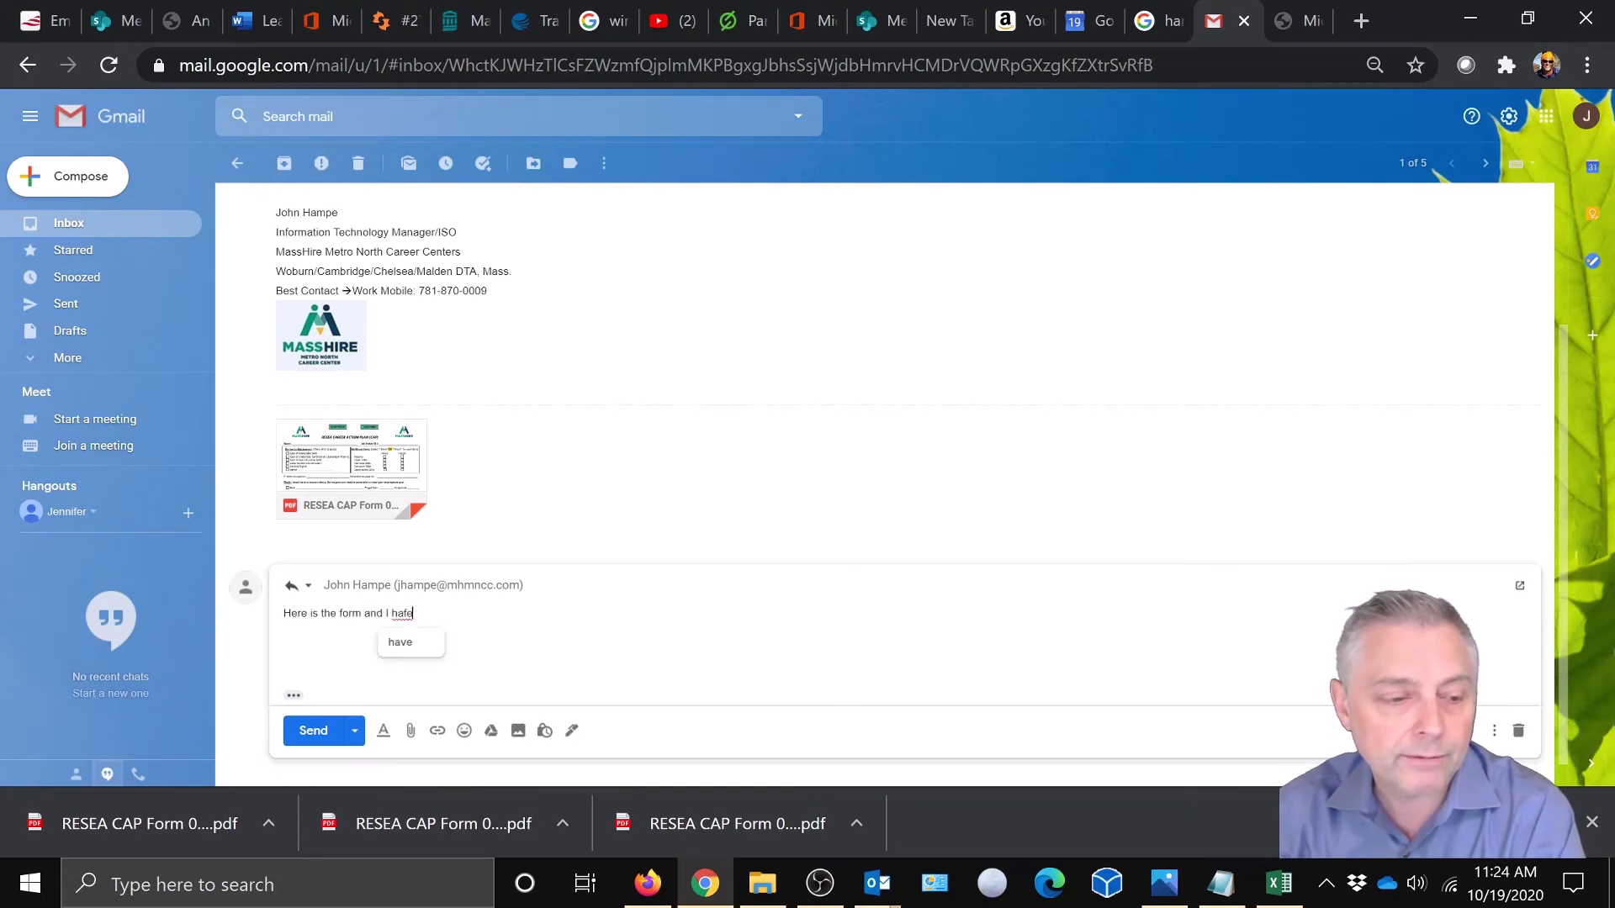
key("BackSpace")
key("BackSpace")
key("BackSpace")
type("ve filled")
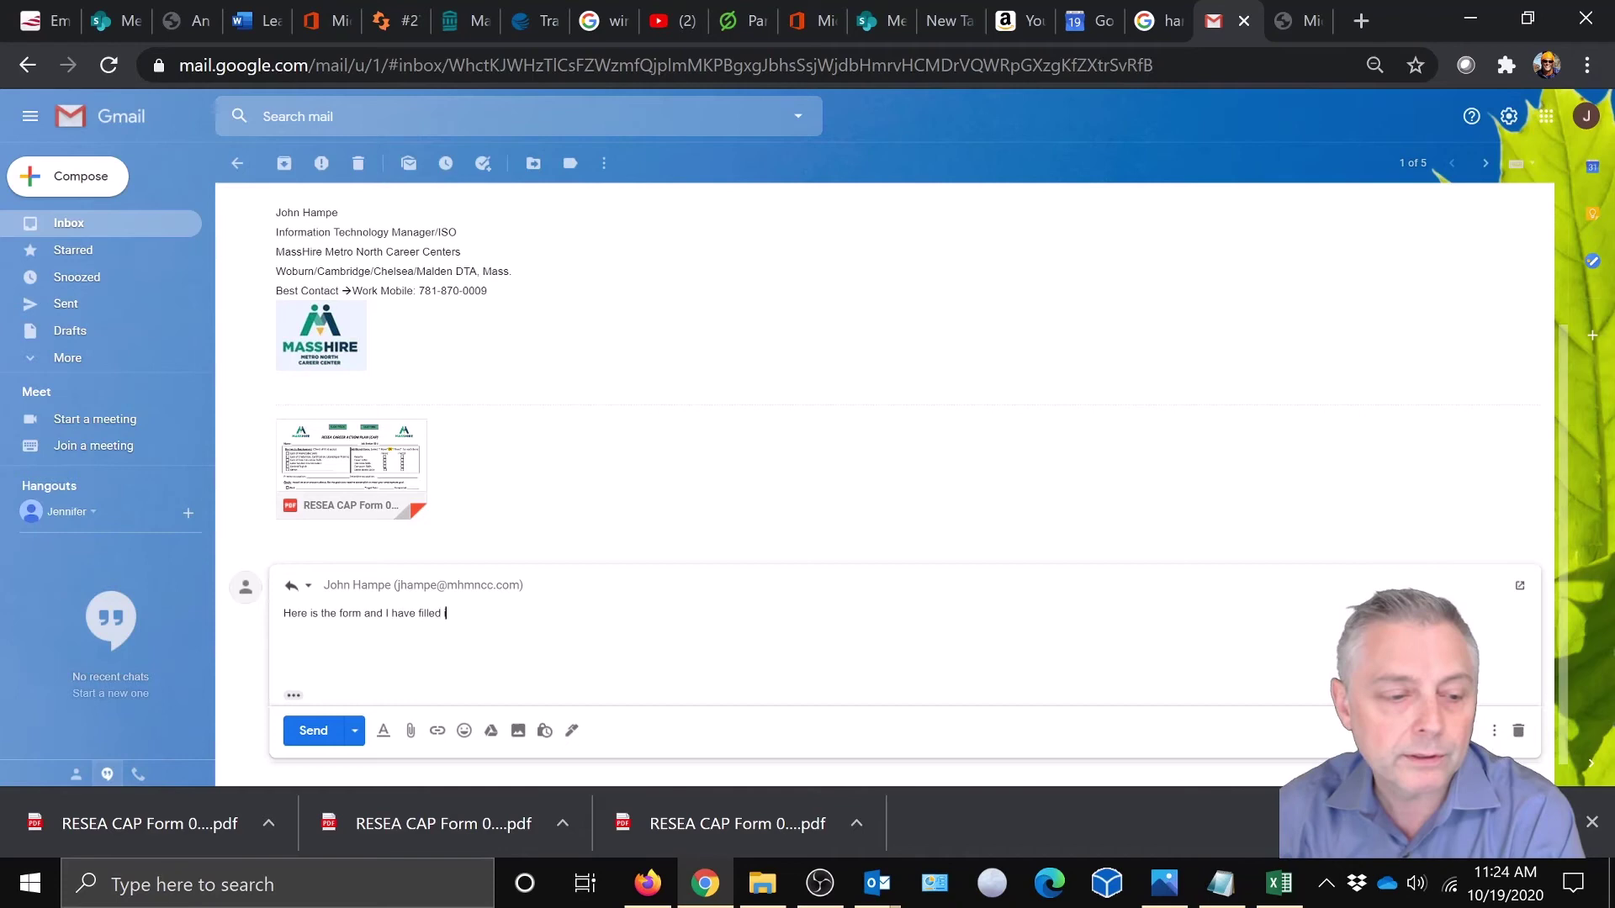
type(" it out comp")
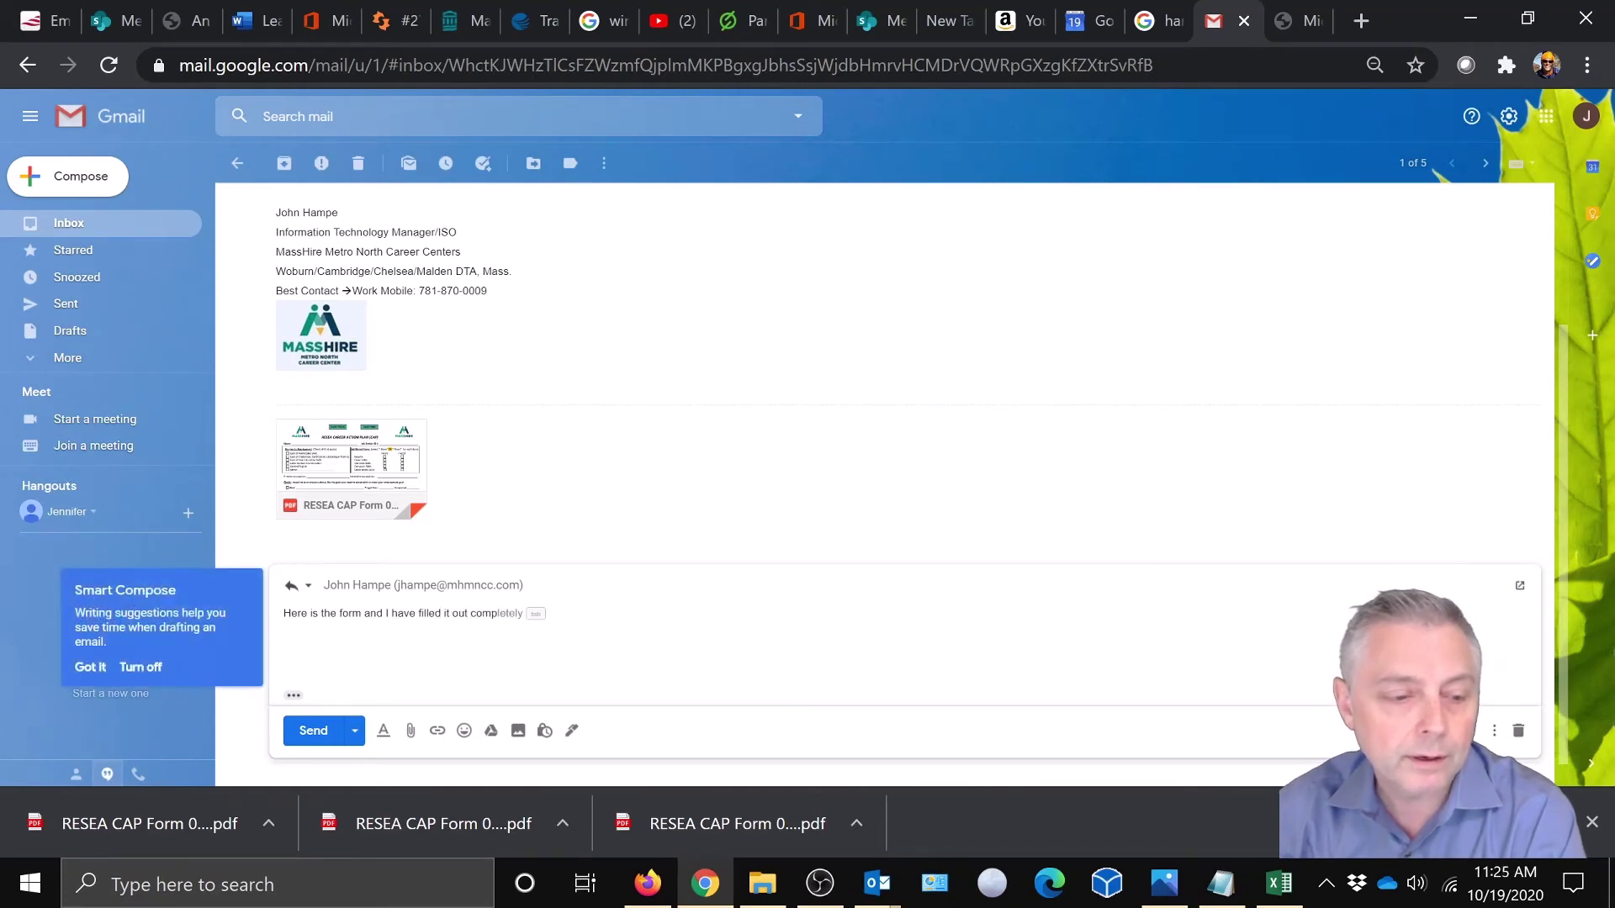
type("lete")
key("Tab")
type(".")
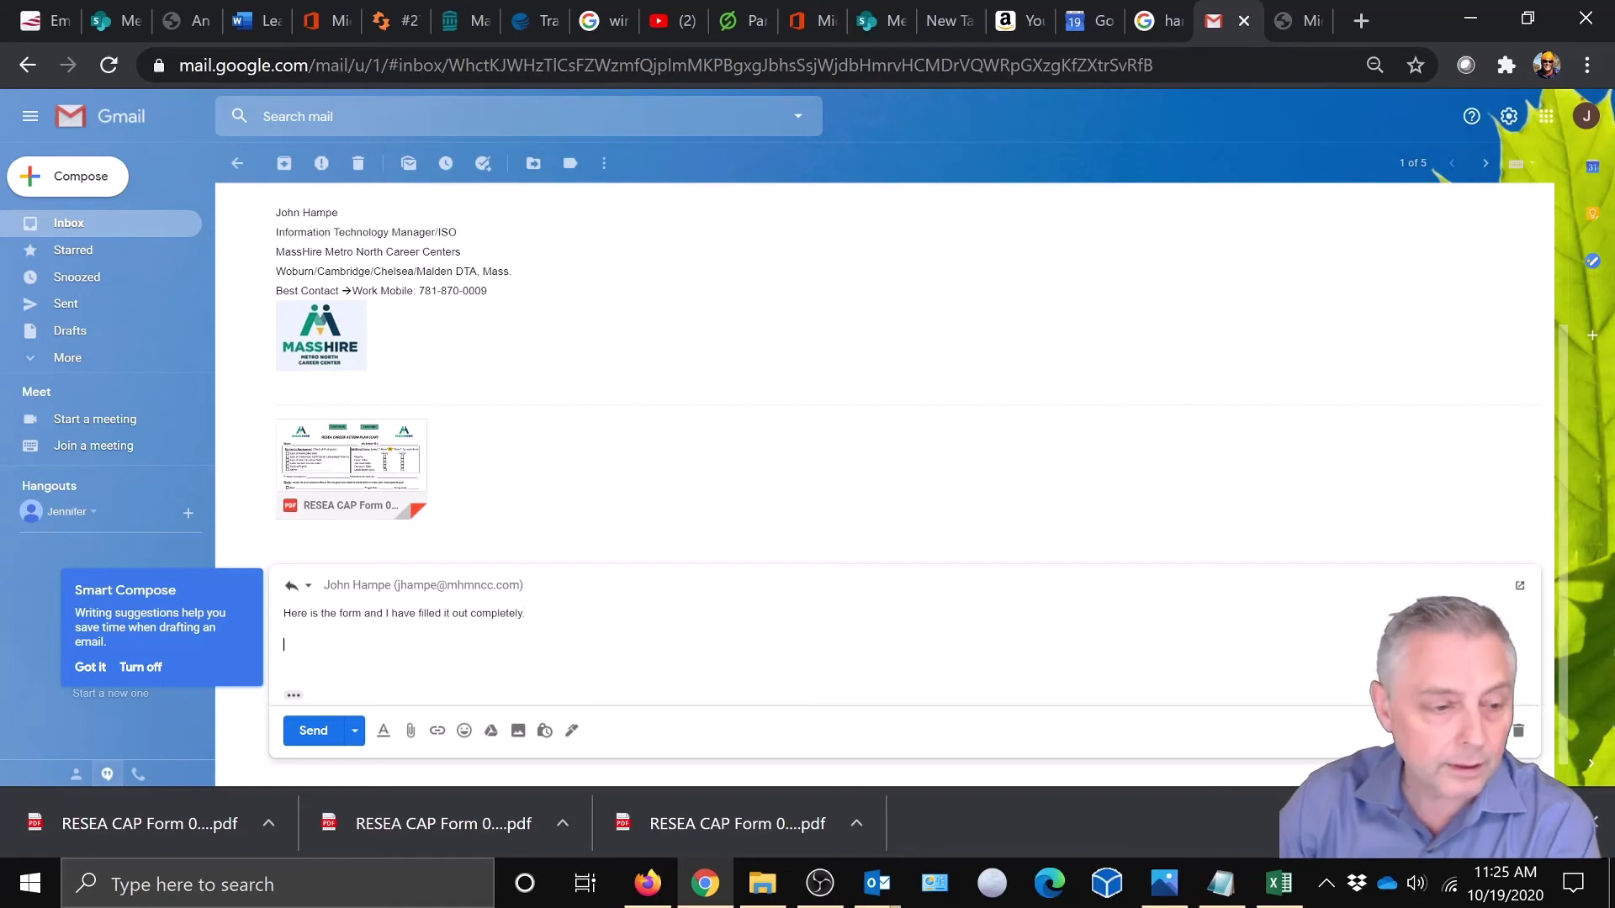
type("Thanks,")
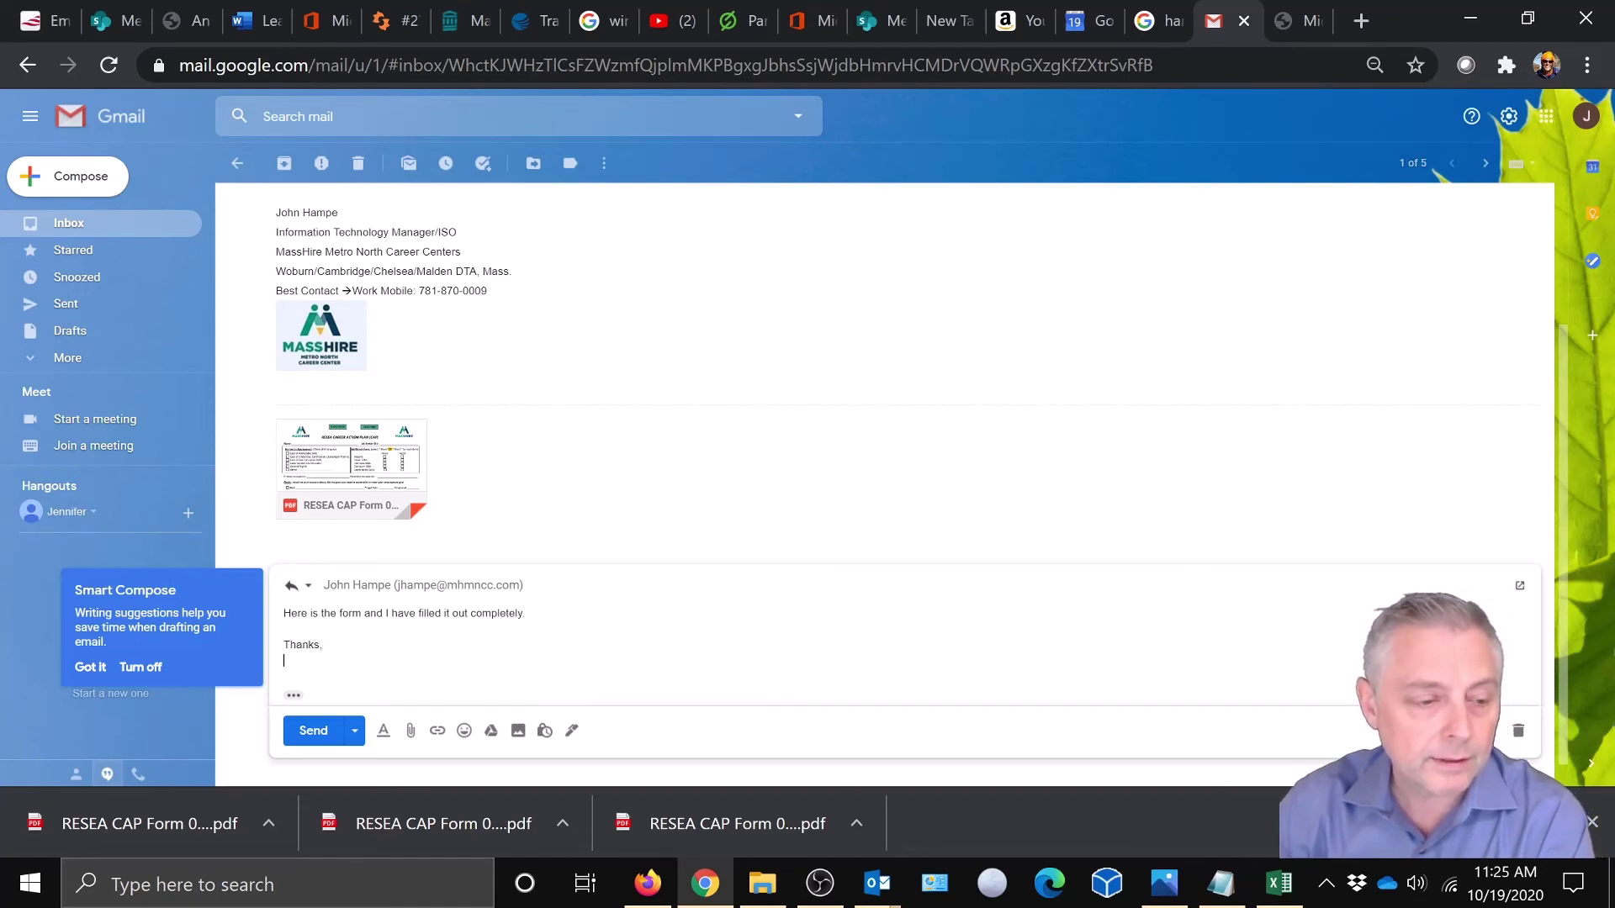
type("nn")
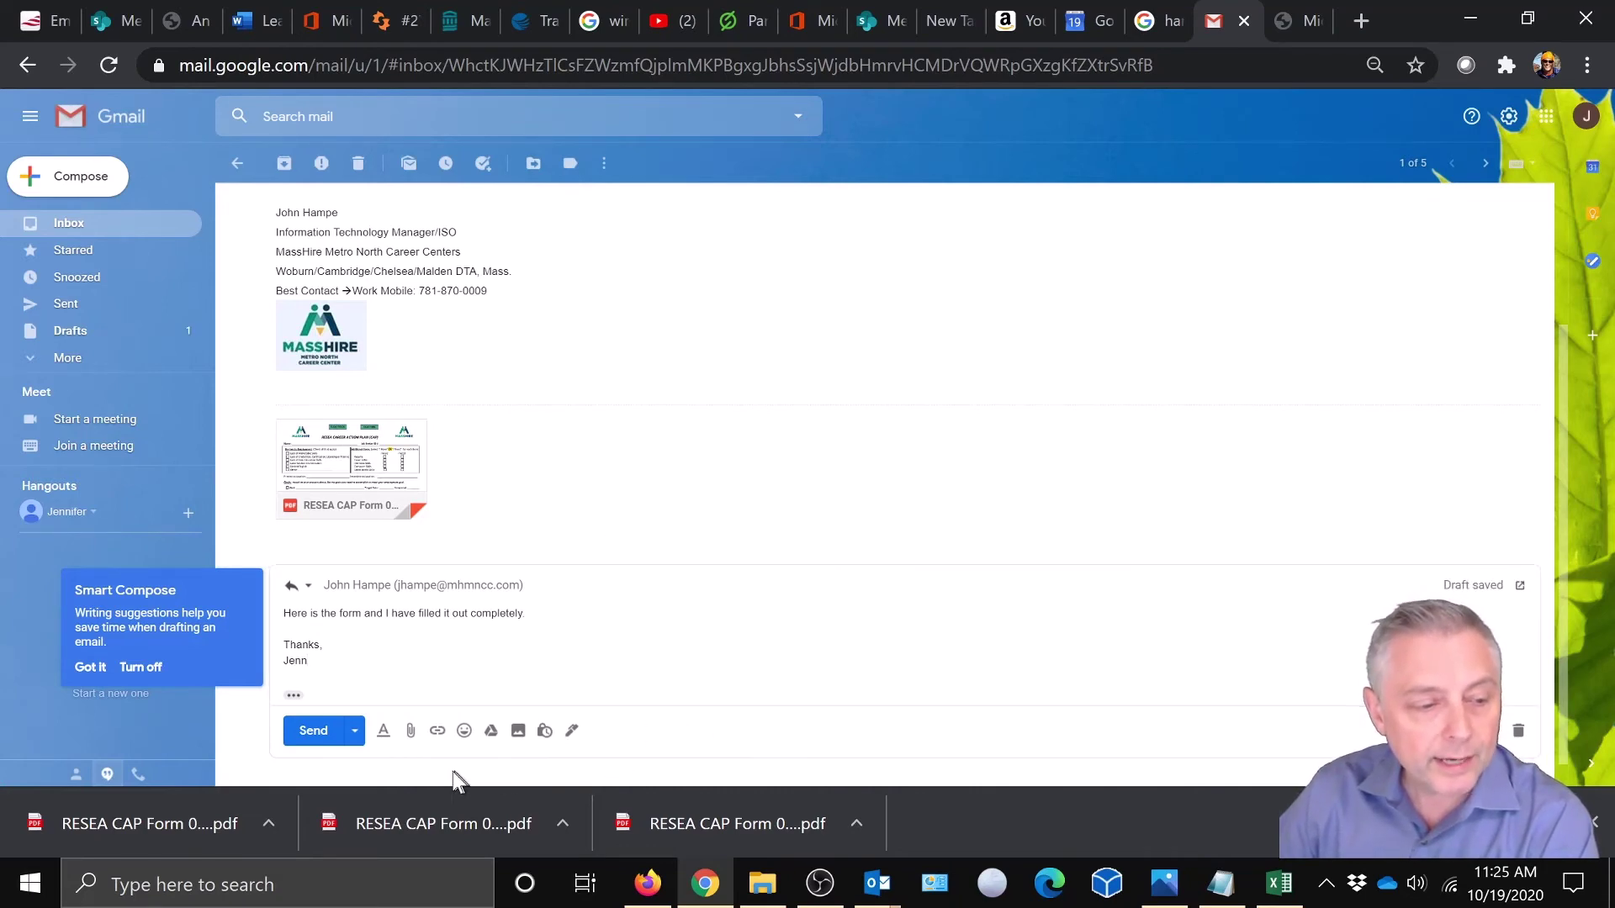
- Attach RESEA CAP Form 090420 English.pdf from Downloads to the Gmail reply
left_click(95, 667)
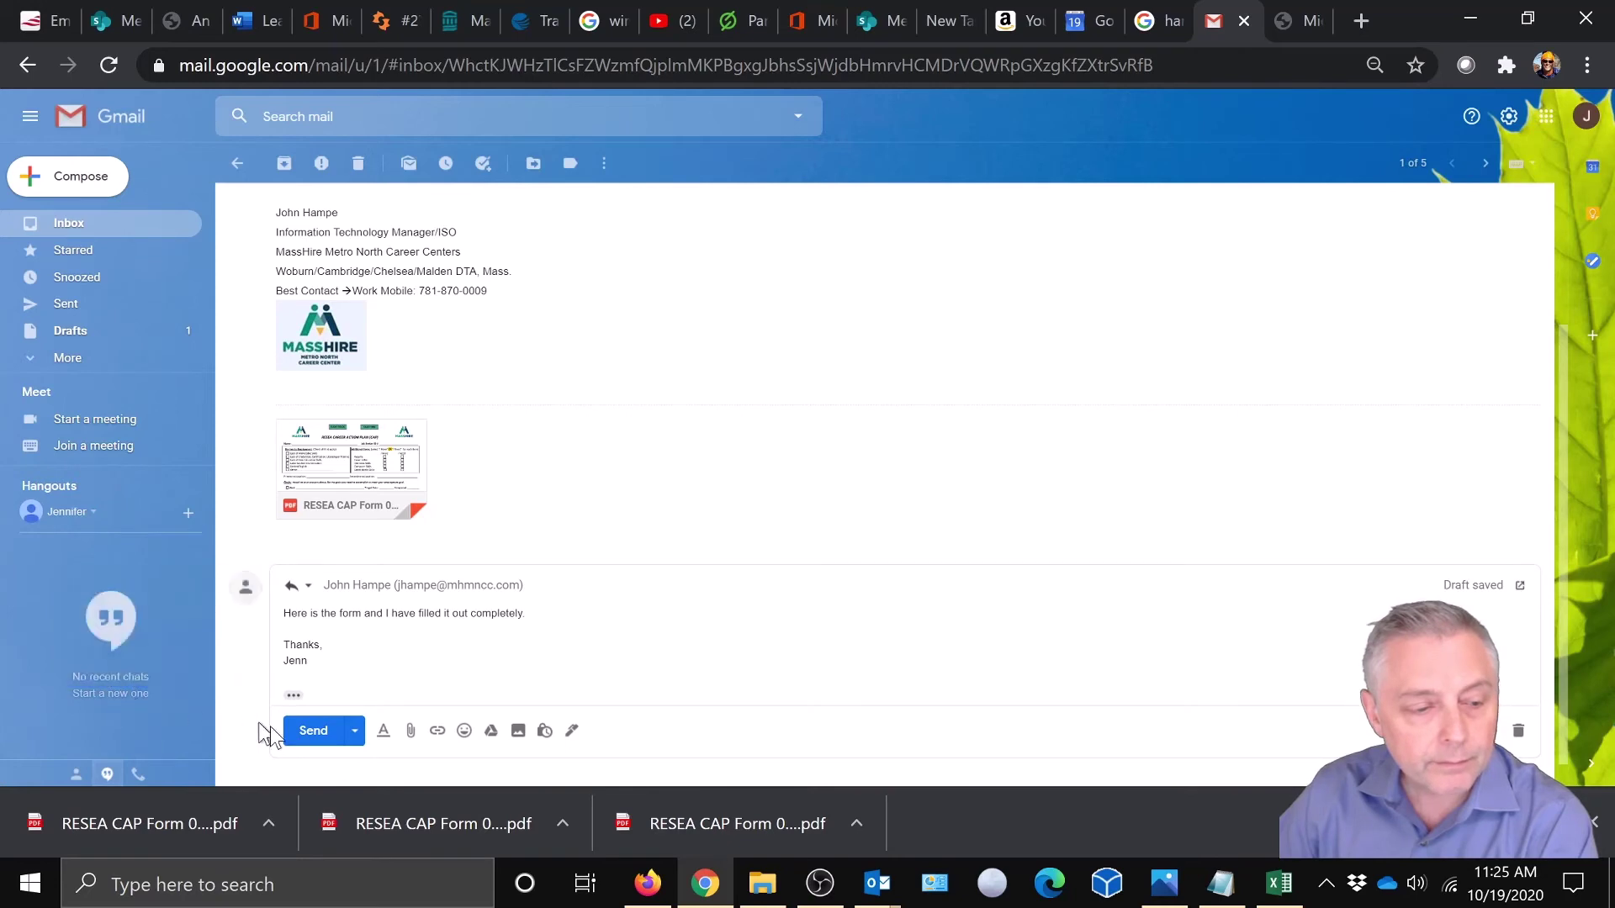
left_click(411, 733)
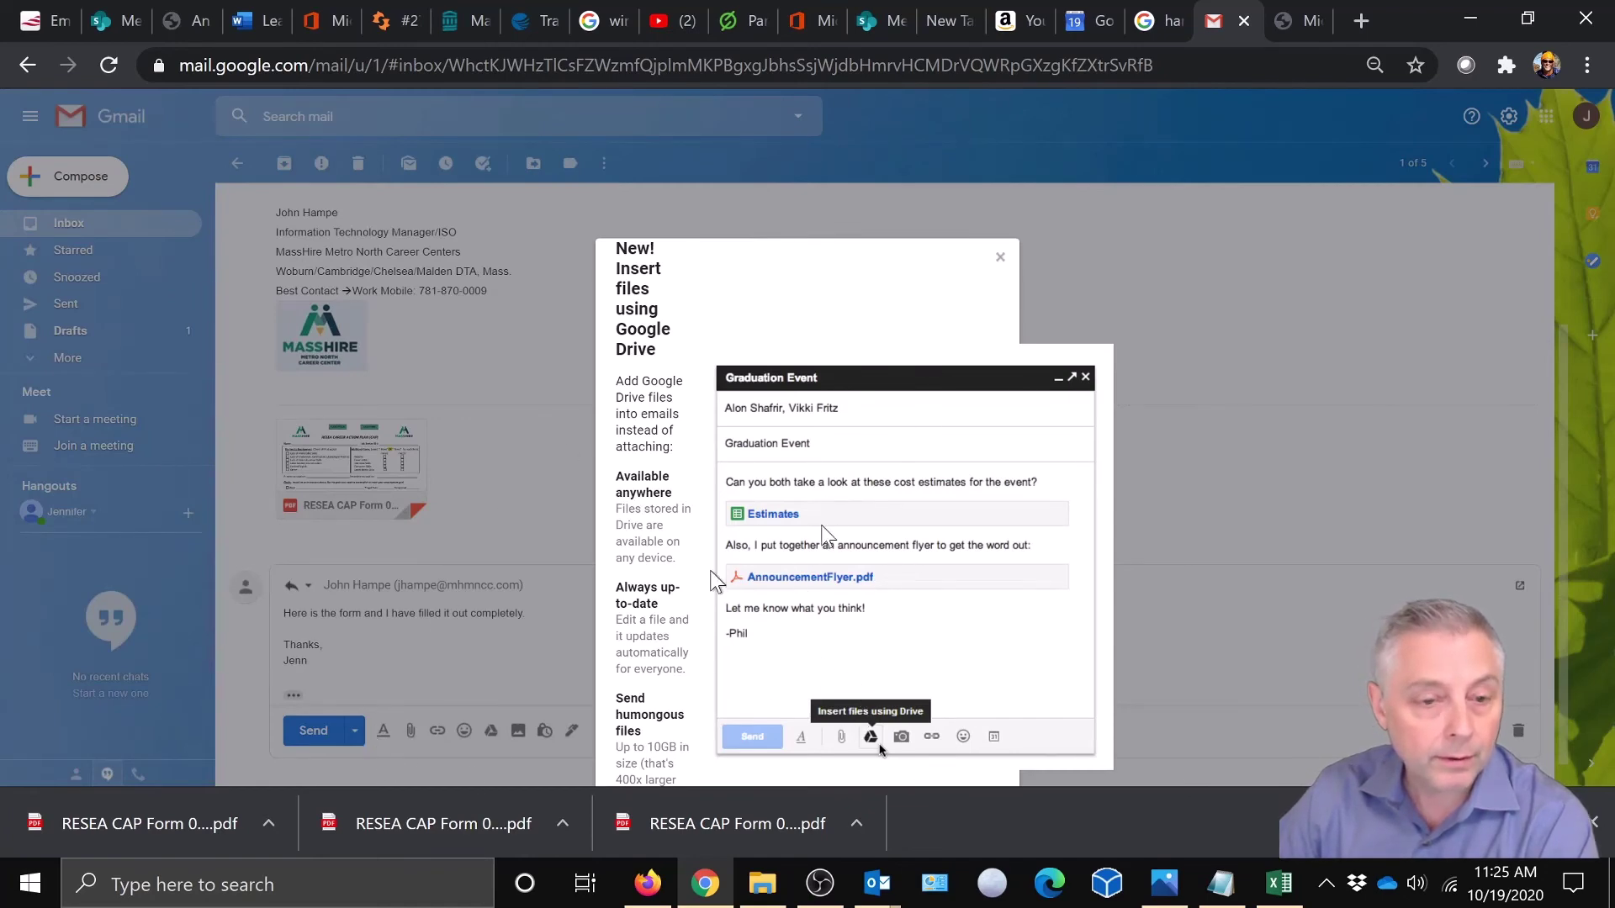
left_click(999, 261)
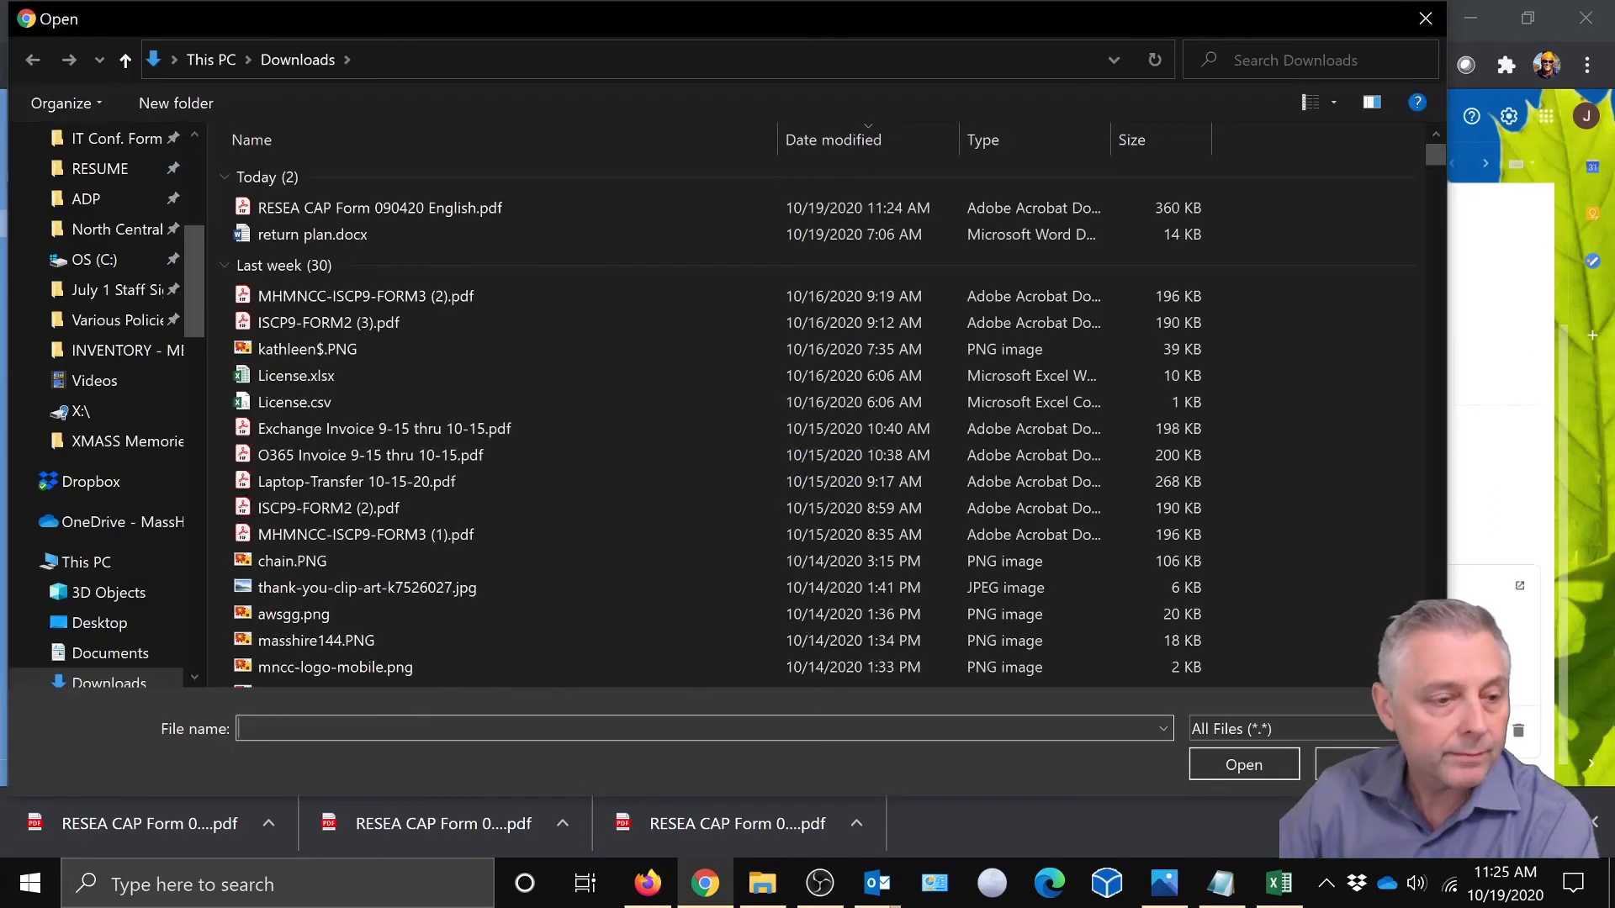
left_click_drag(192, 264, 180, 179)
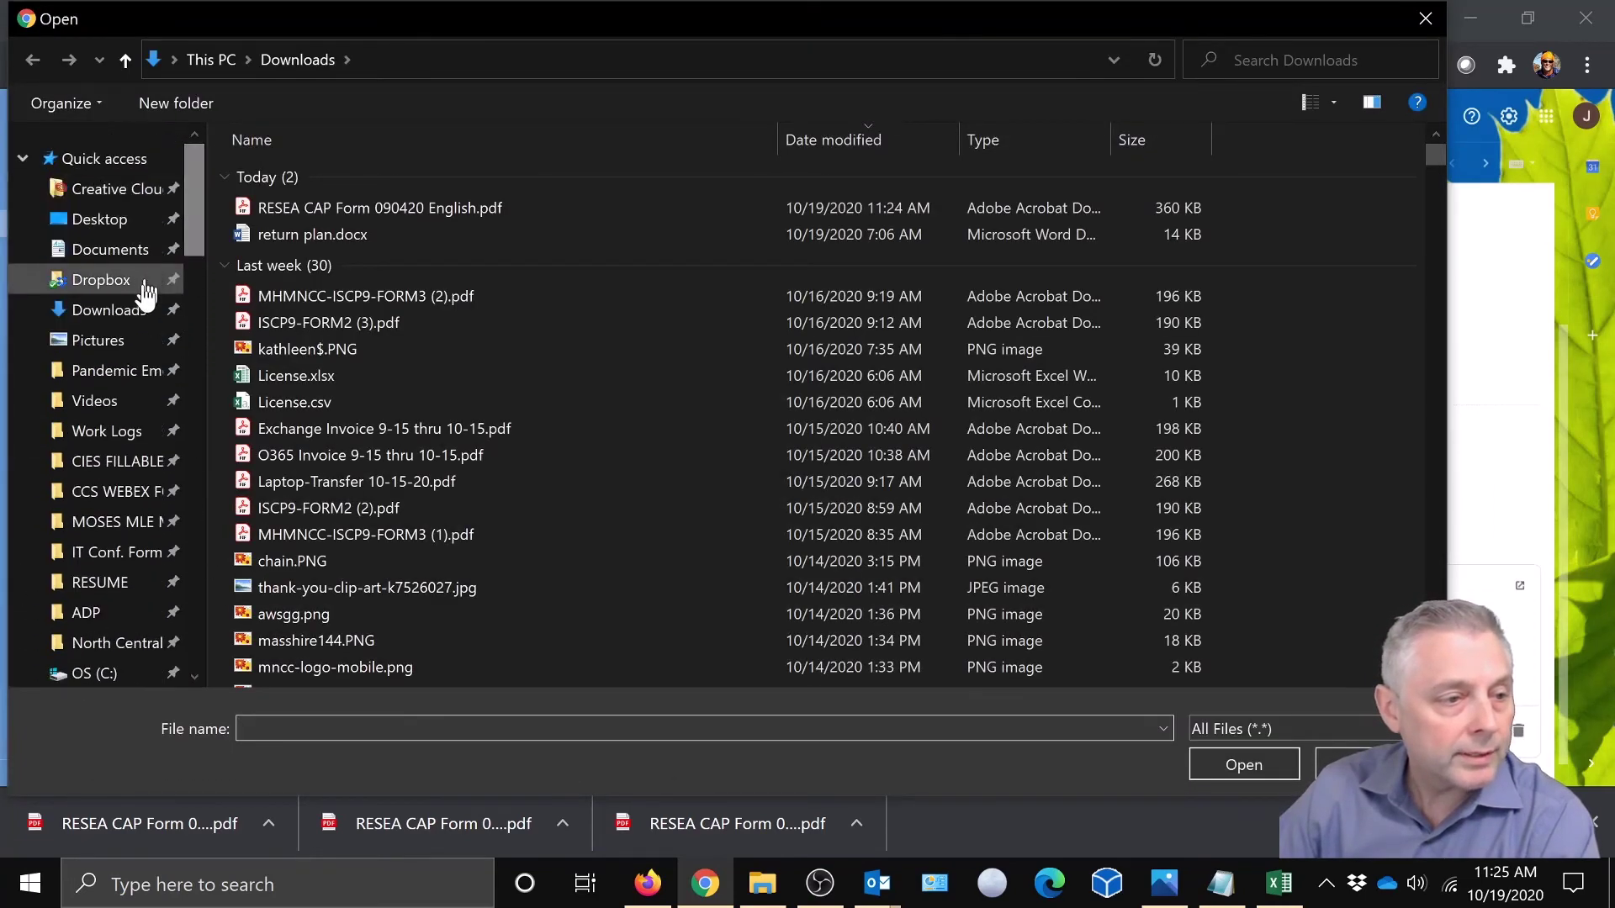
left_click(109, 312)
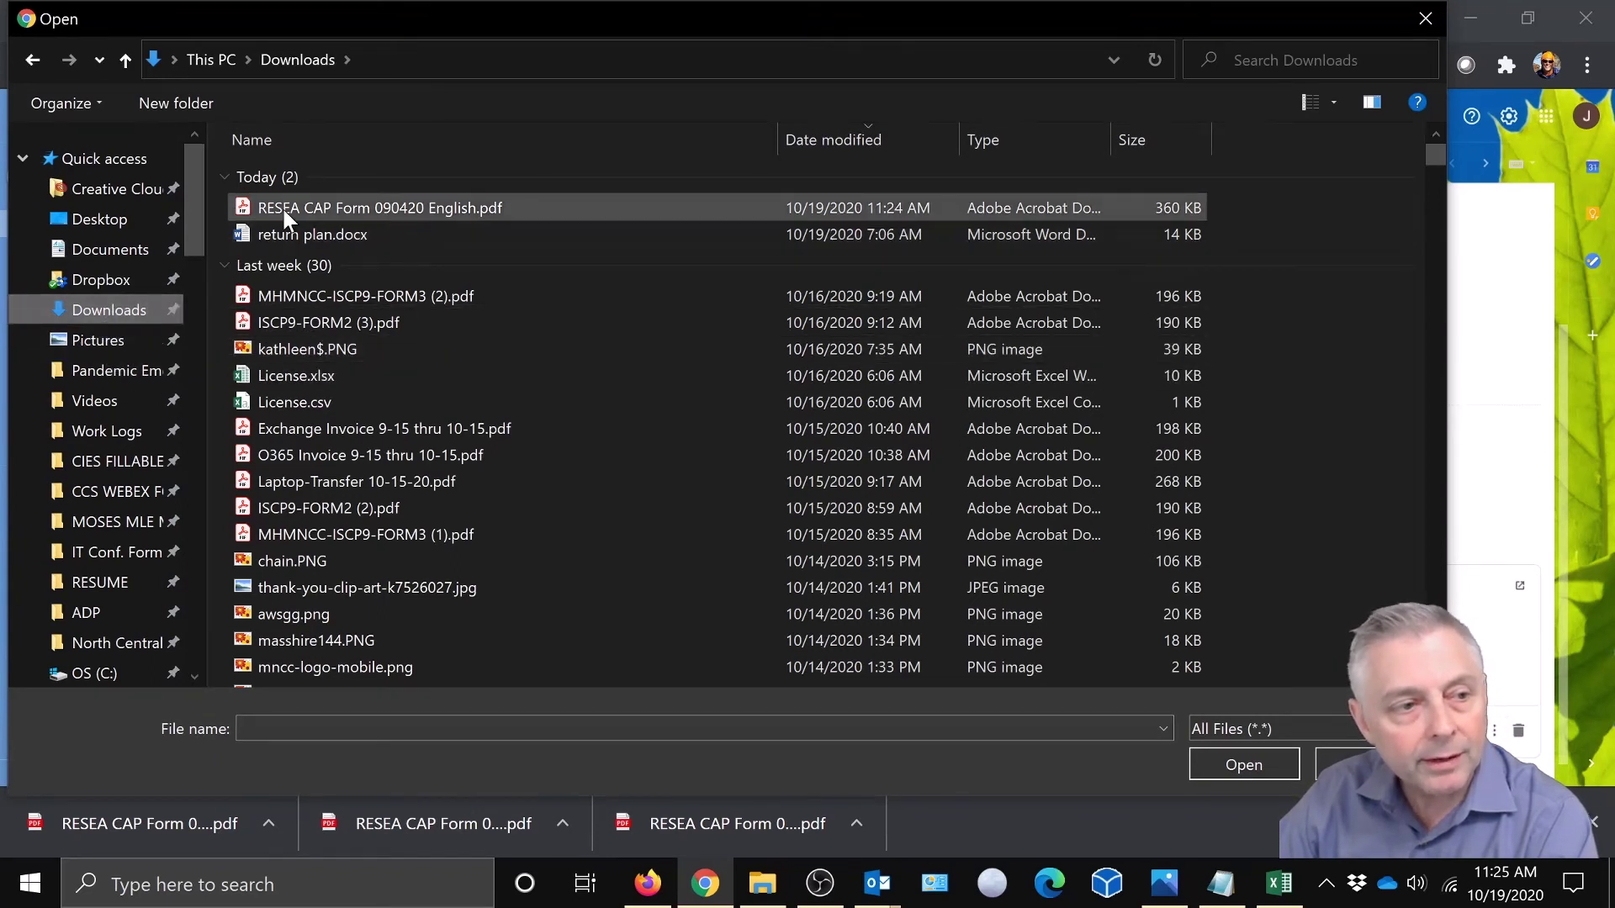
left_click(357, 207)
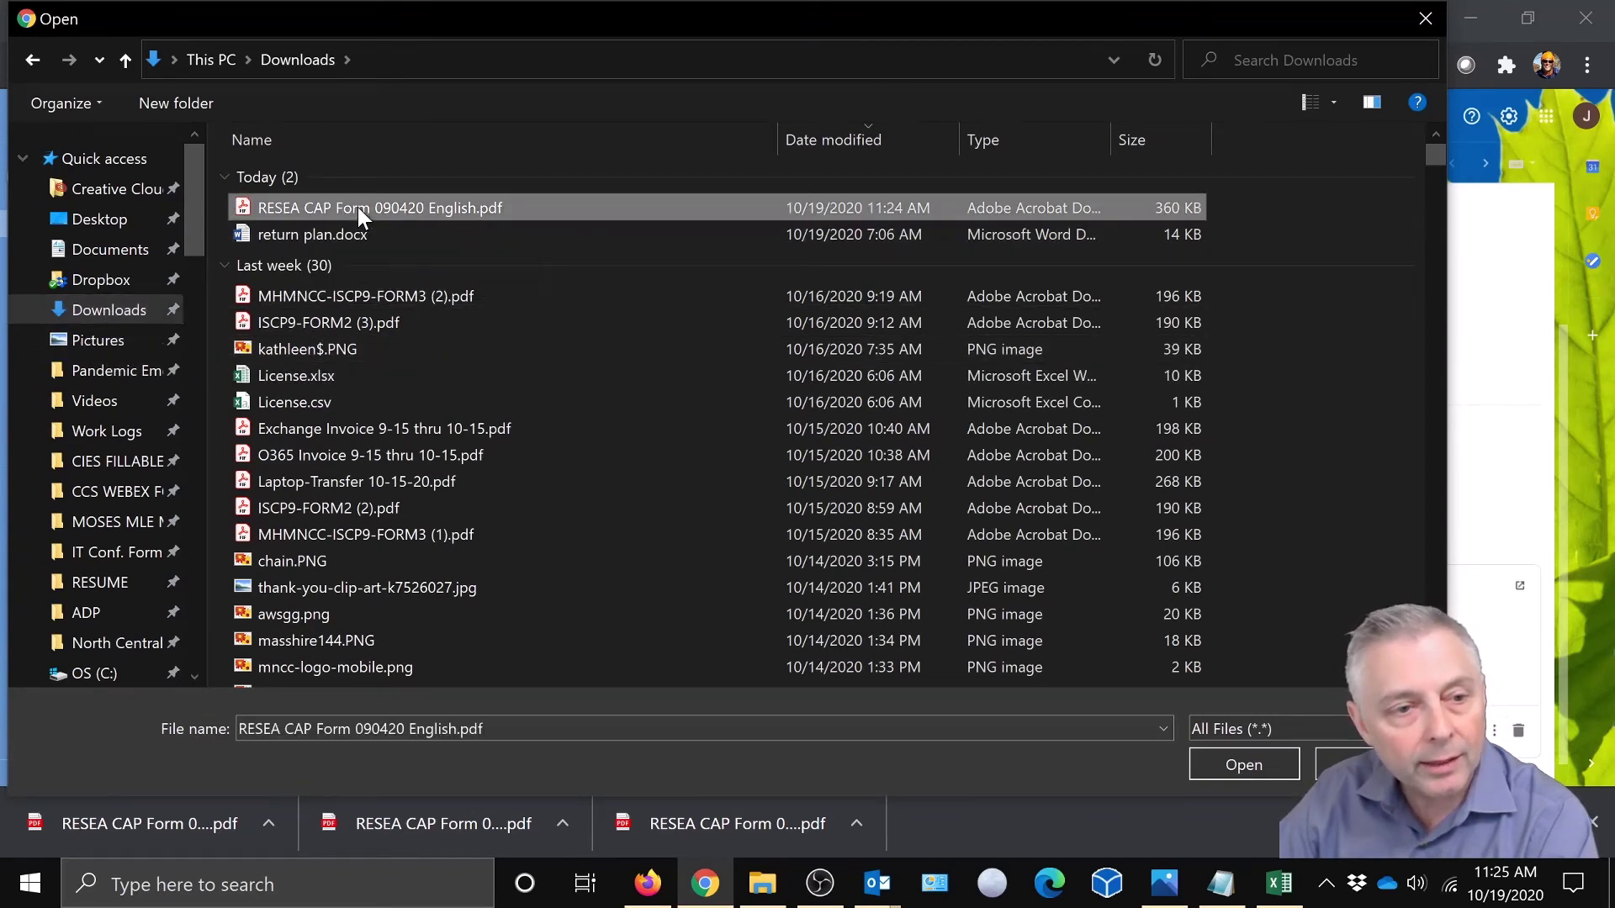
- Attach the filled form, then open RESEA CAP Form 090420 English (1).pdf in Chrome to verify its name and I Have/I Need ticks
left_click(1217, 766)
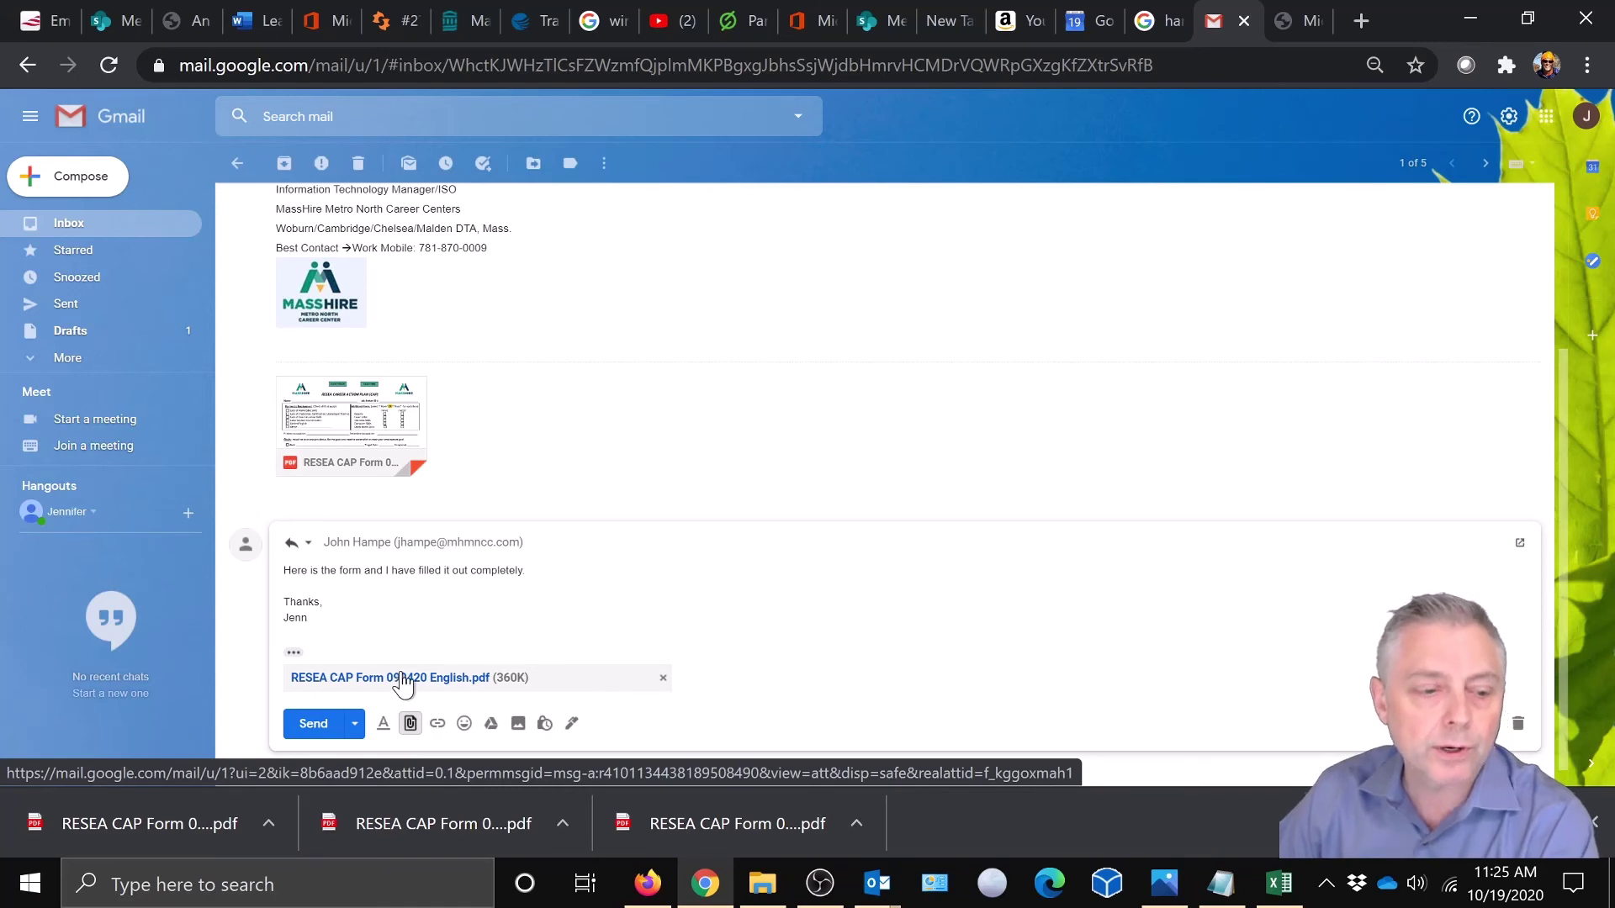
left_click(402, 683)
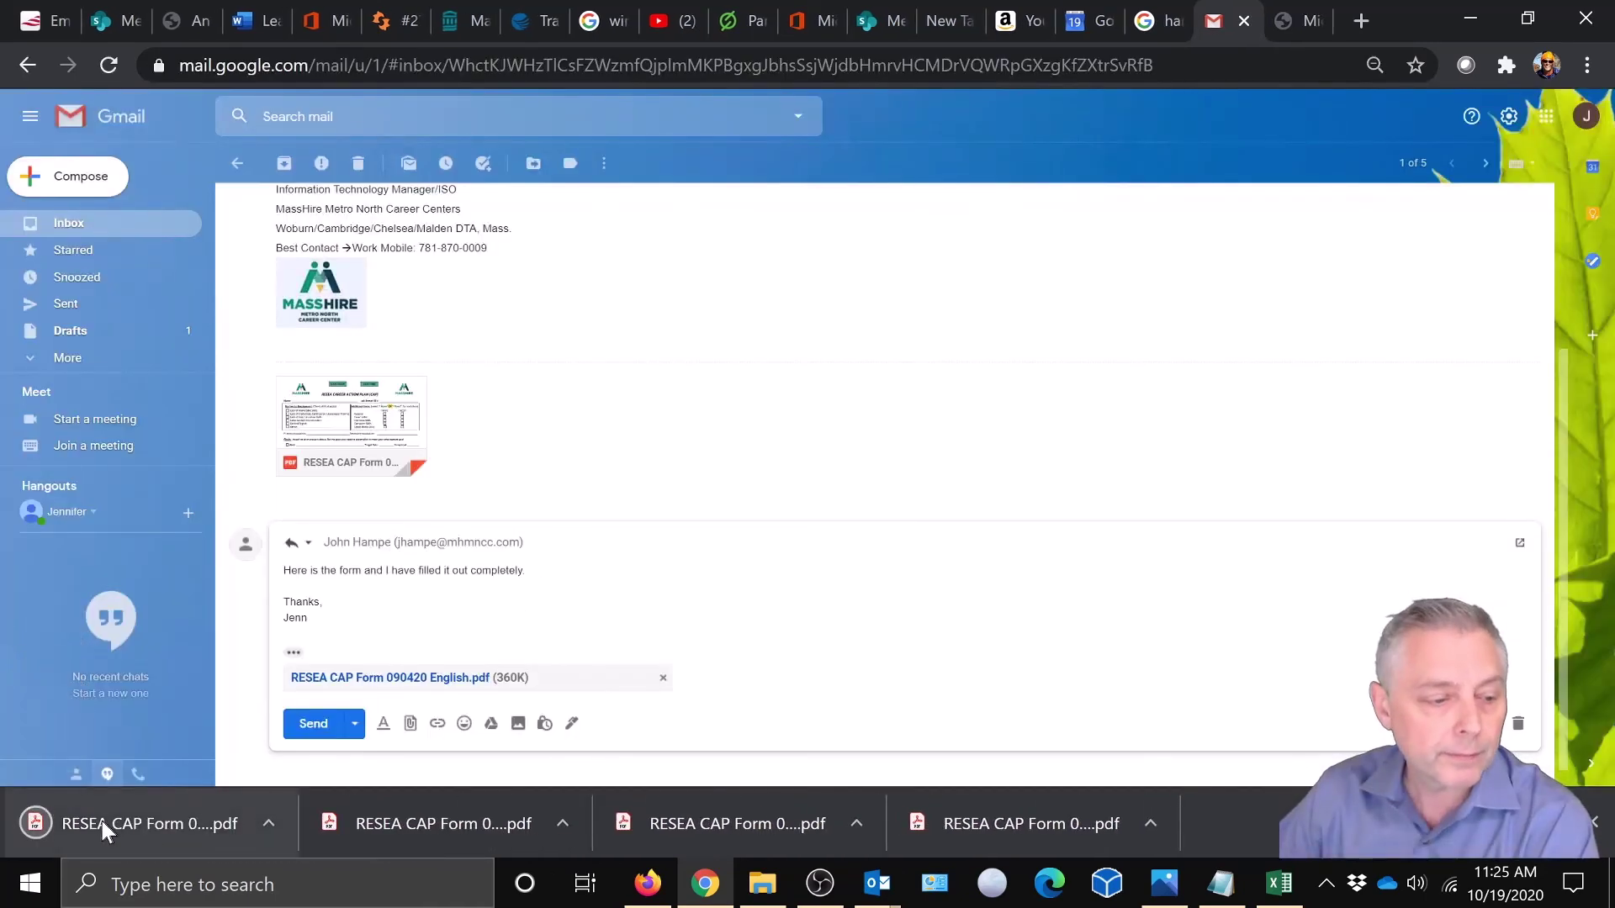
left_click(103, 822)
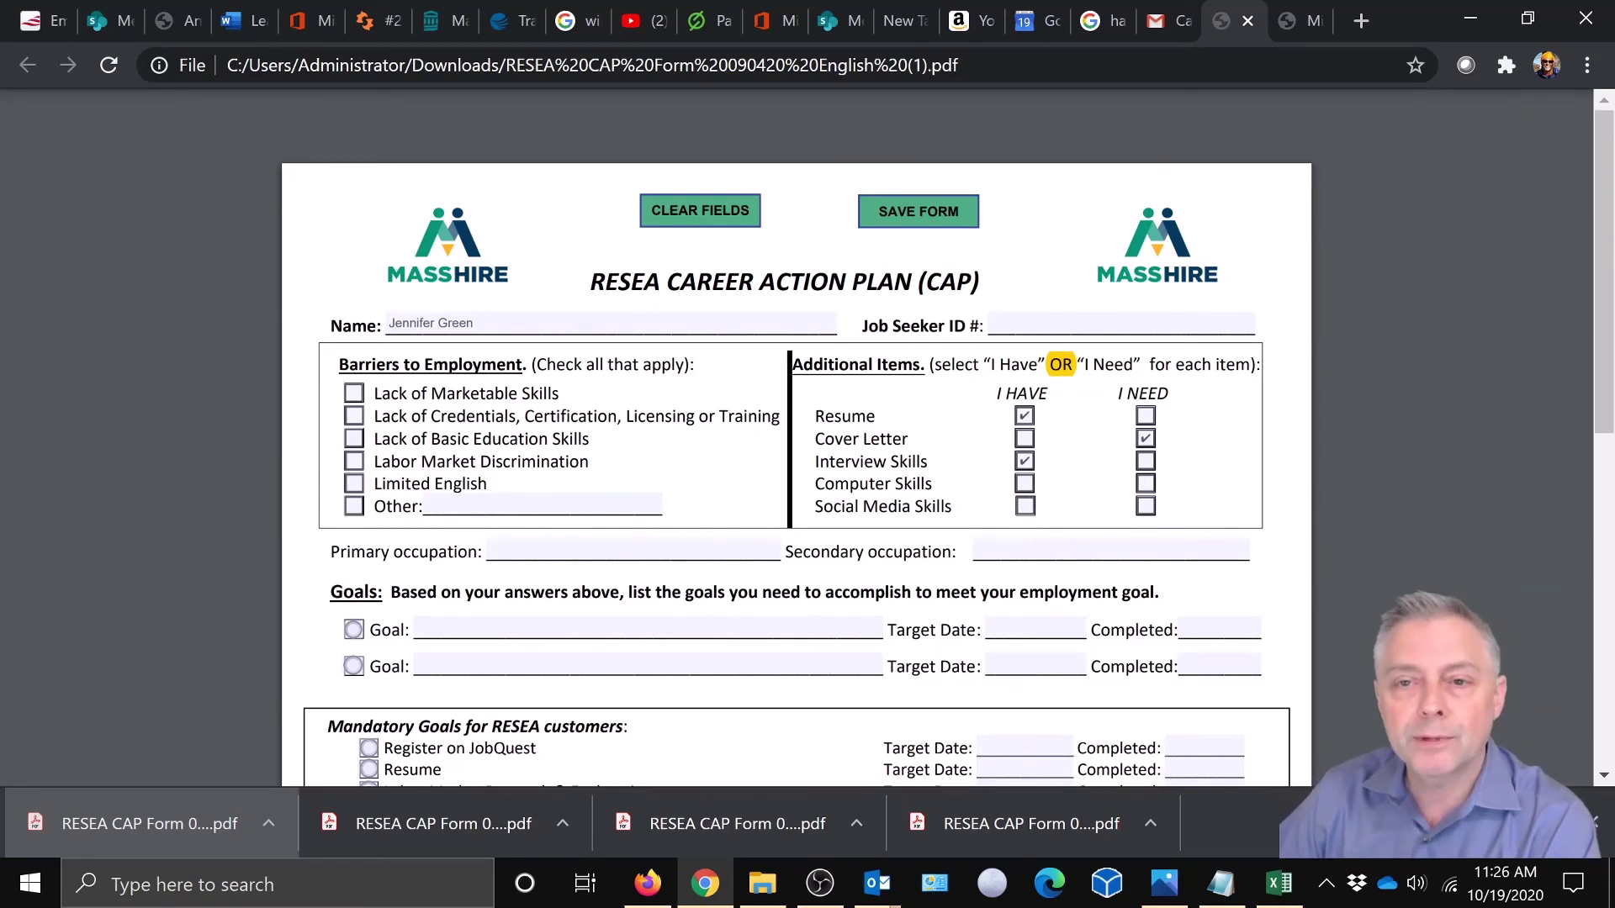
left_click(707, 885)
left_click(707, 885)
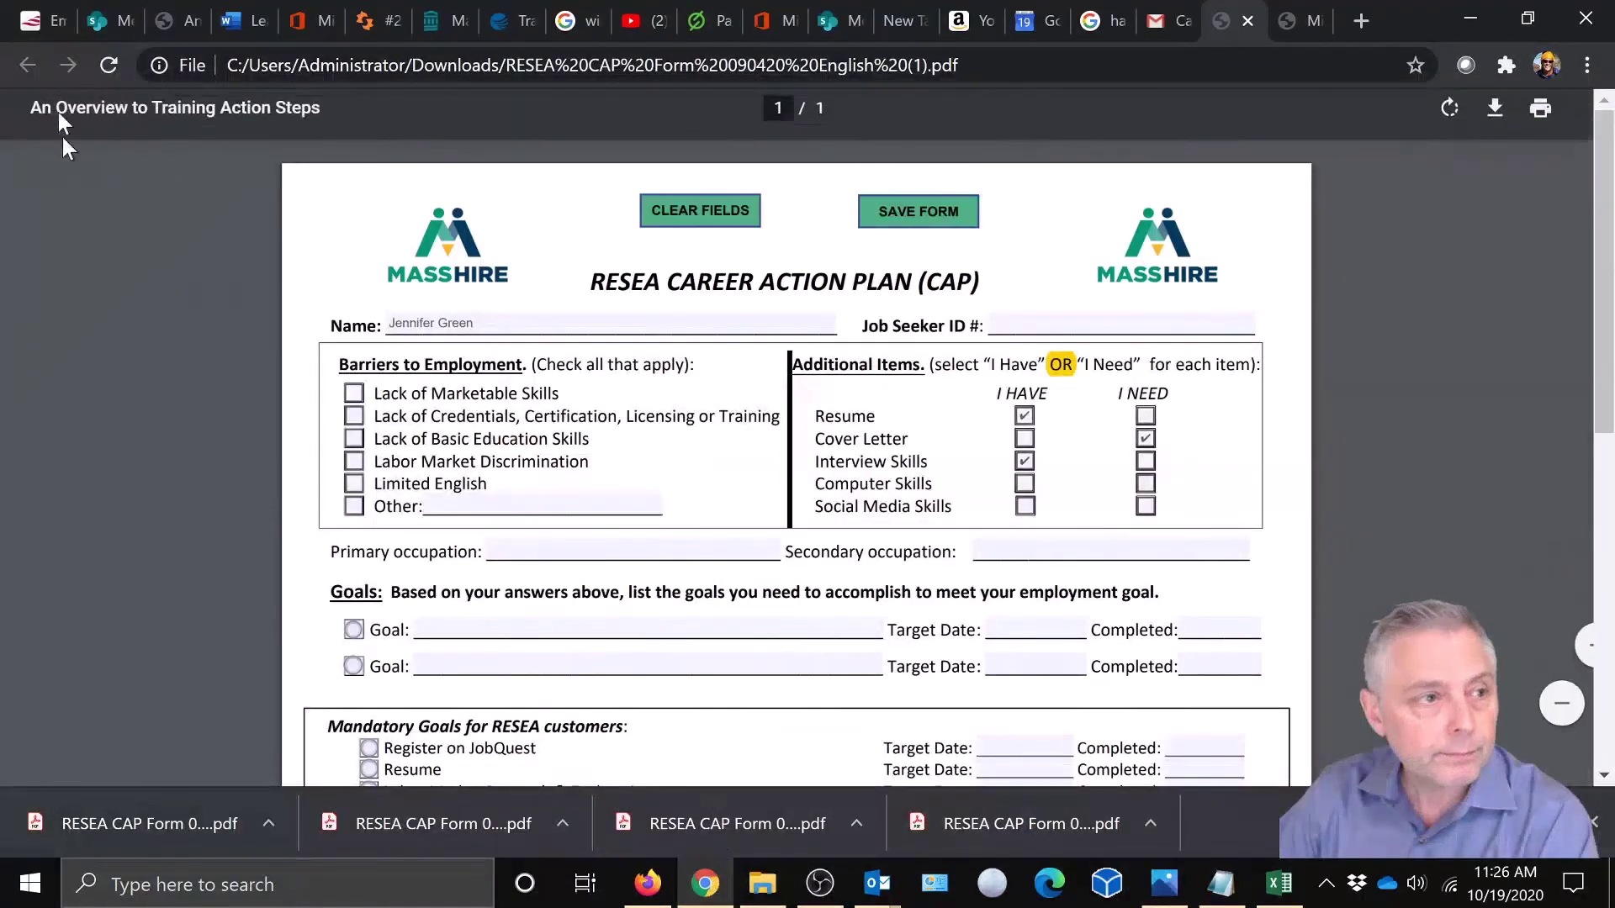
- Return to the Gmail tab showing the Career Center Form email and its reply draft
left_click(1164, 17)
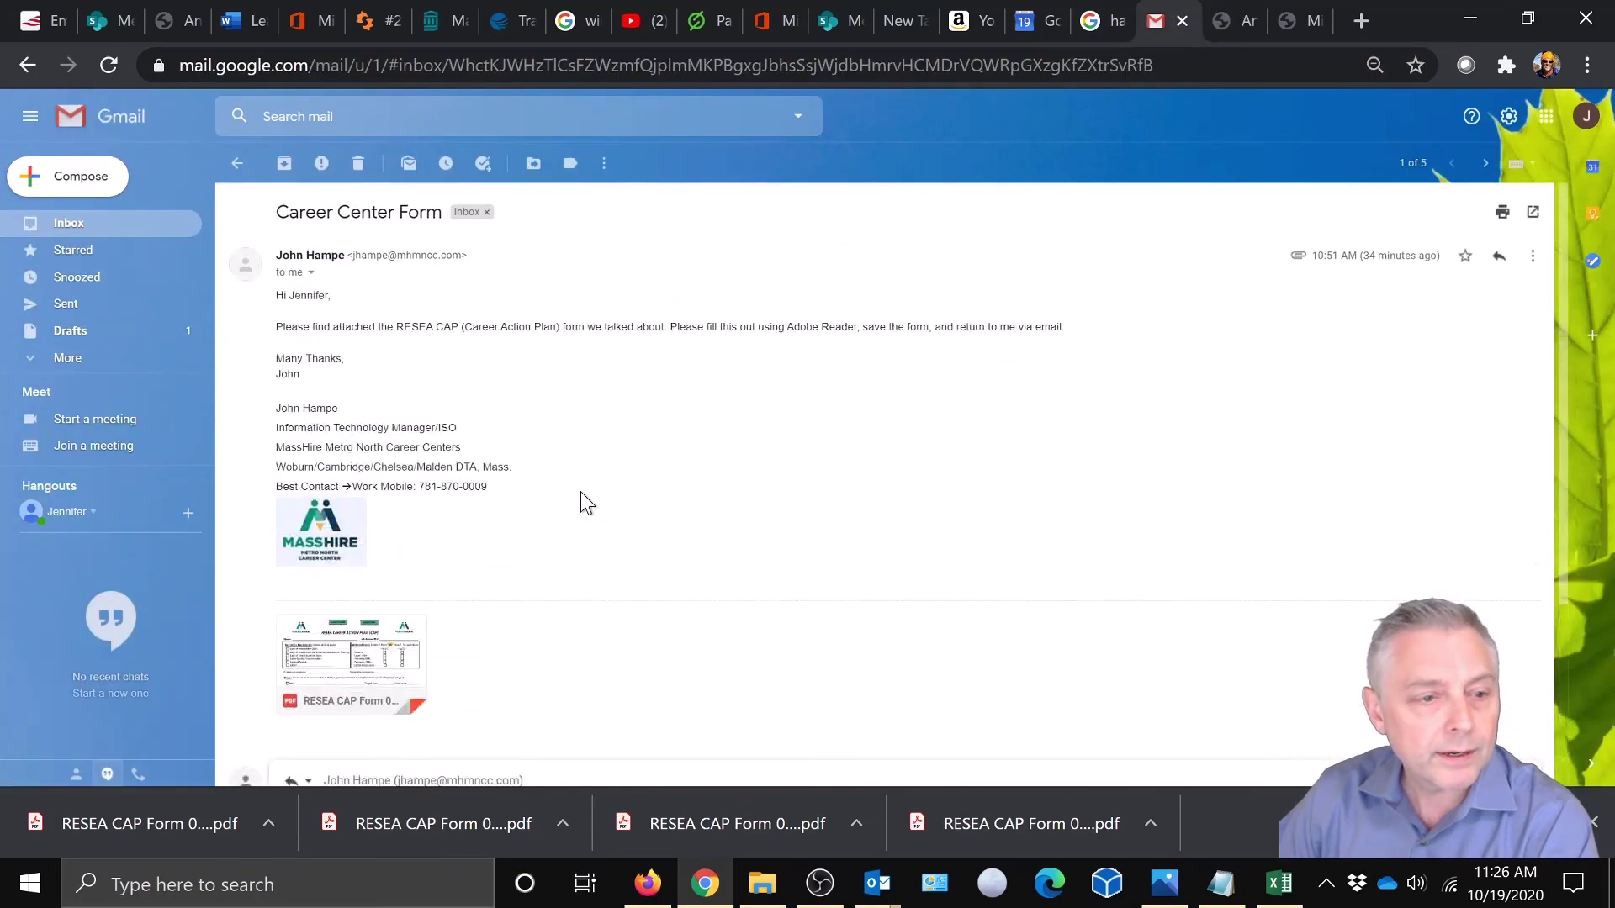